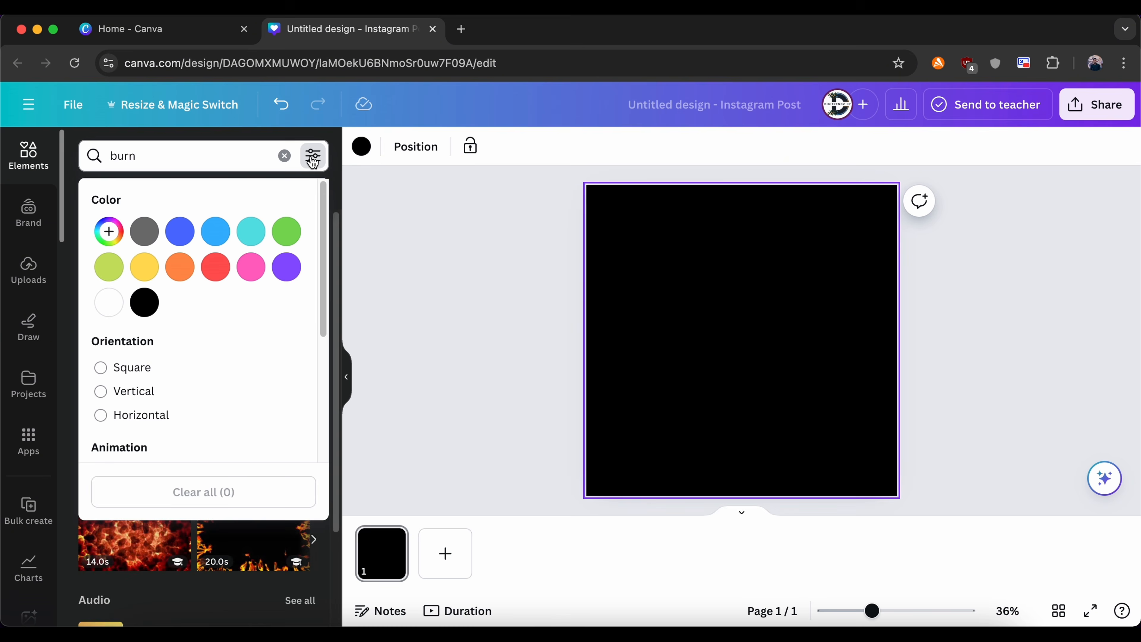
Step: Filter the burn element search to animated graphics and add the slim red-and-yellow flame with rising sparks to the page
scroll(154, 383, "down", 5)
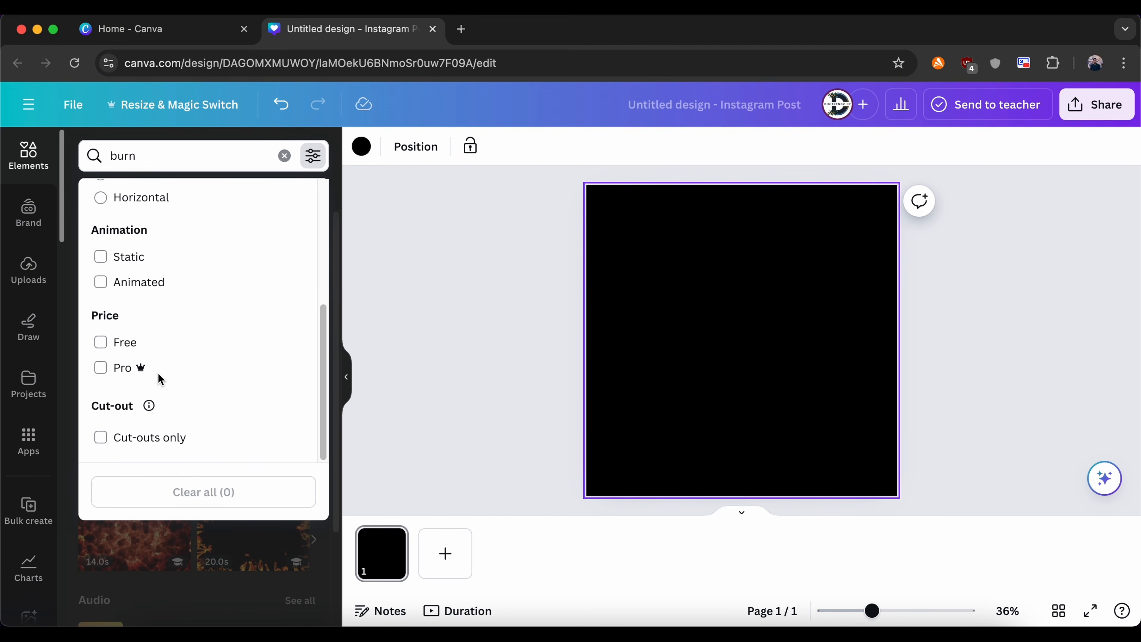
left_click(102, 282)
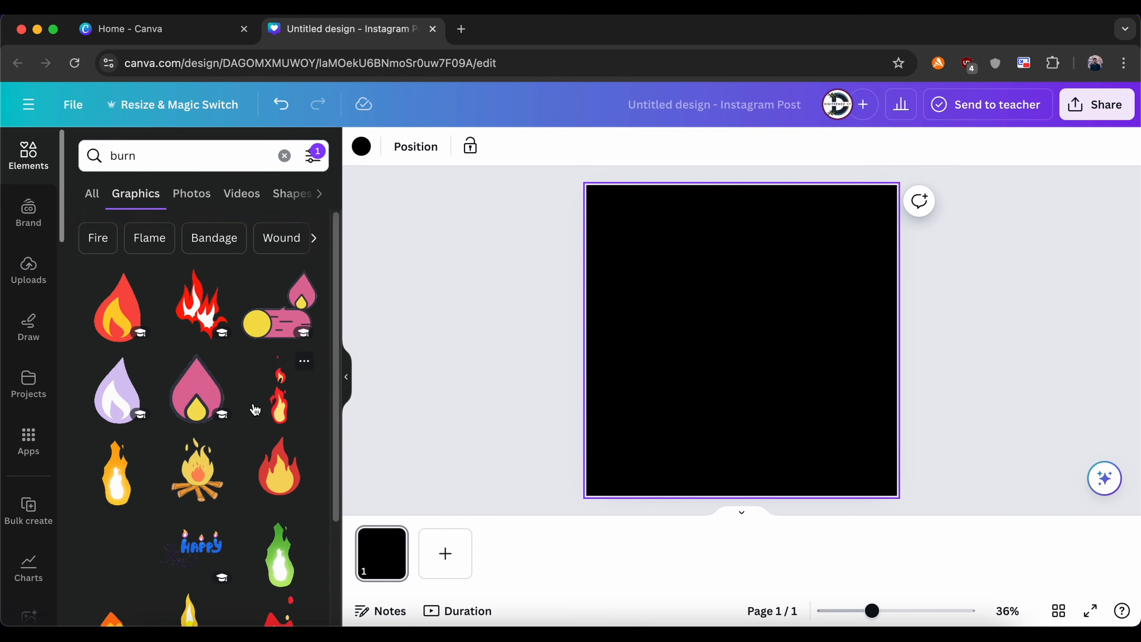
scroll(255, 409, "down", 4)
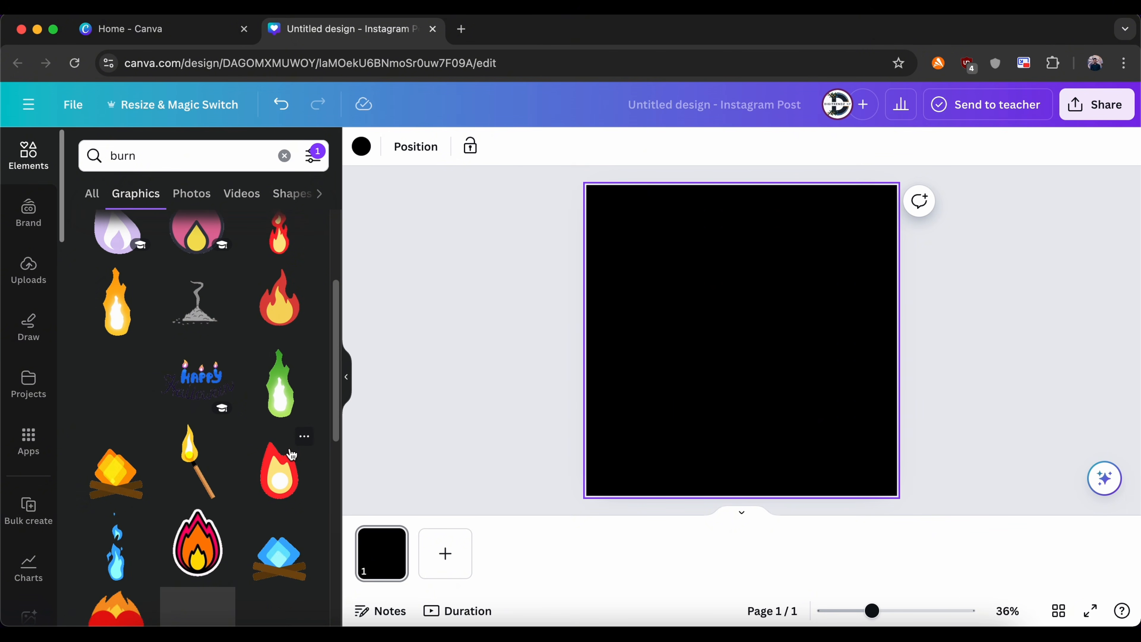
scroll(273, 492, "down", 4)
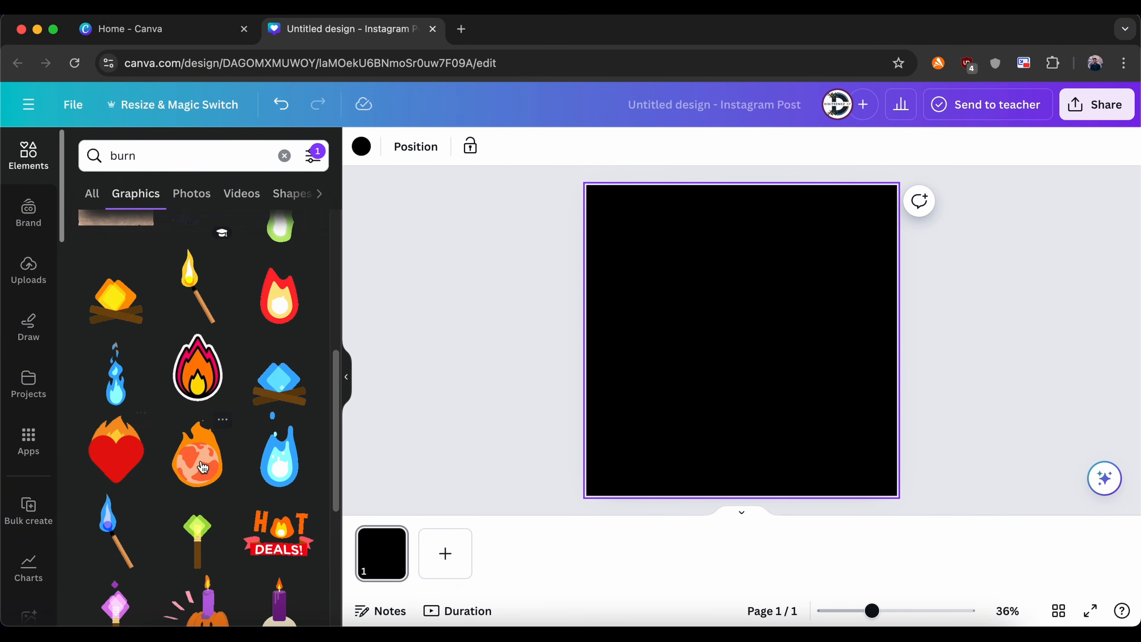
scroll(278, 417, "up", 8)
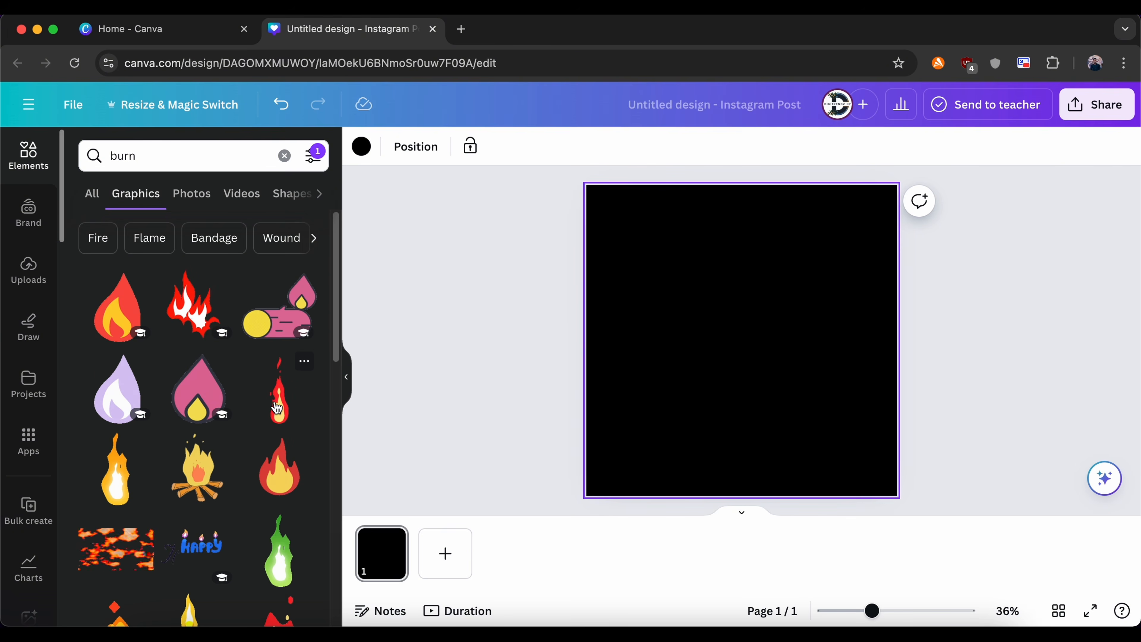
left_click(277, 408)
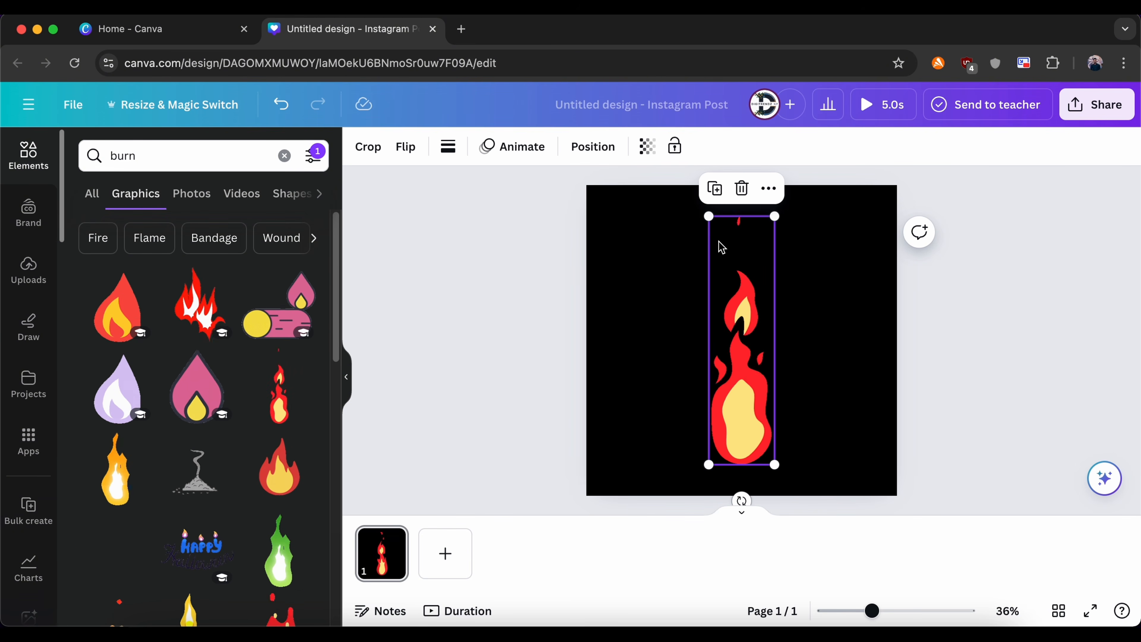
Step: Shrink the flame, move it to the page's right half, and duplicate it to form a level pair with the copy on its left
left_click_drag(709, 216, 744, 339)
left_click_drag(755, 401, 816, 323)
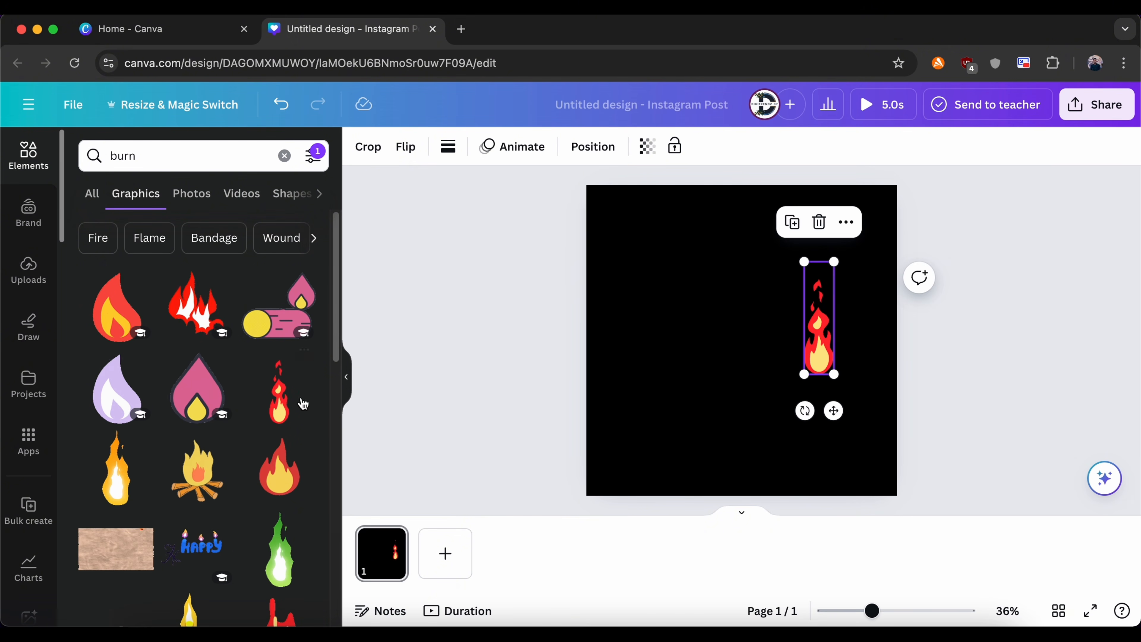
left_click(792, 224)
left_click_drag(823, 324, 746, 350)
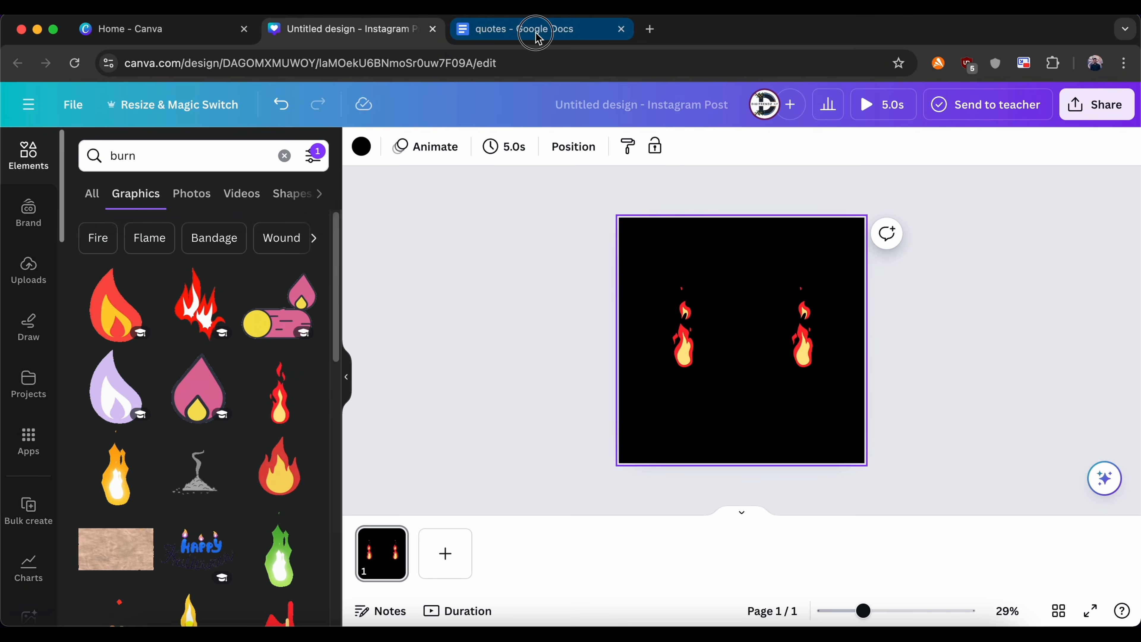
Step: Copy the quote "Don't blaze quickly, burn steadly" from the quotes document in Google Docs and paste it into the Canva design
left_click(531, 29)
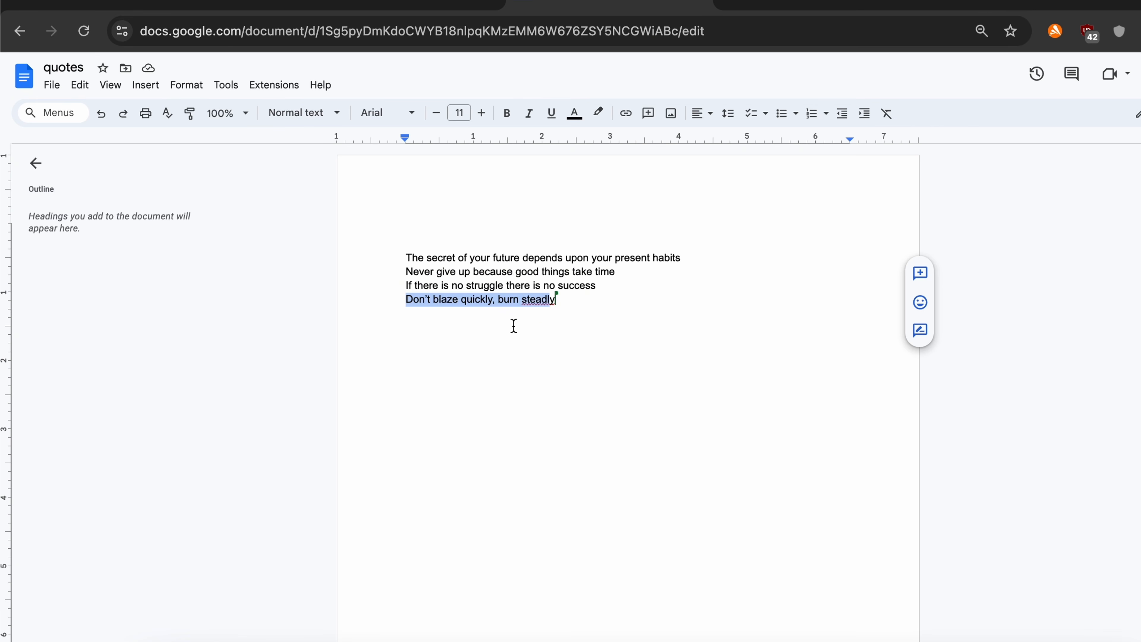
left_click(443, 4)
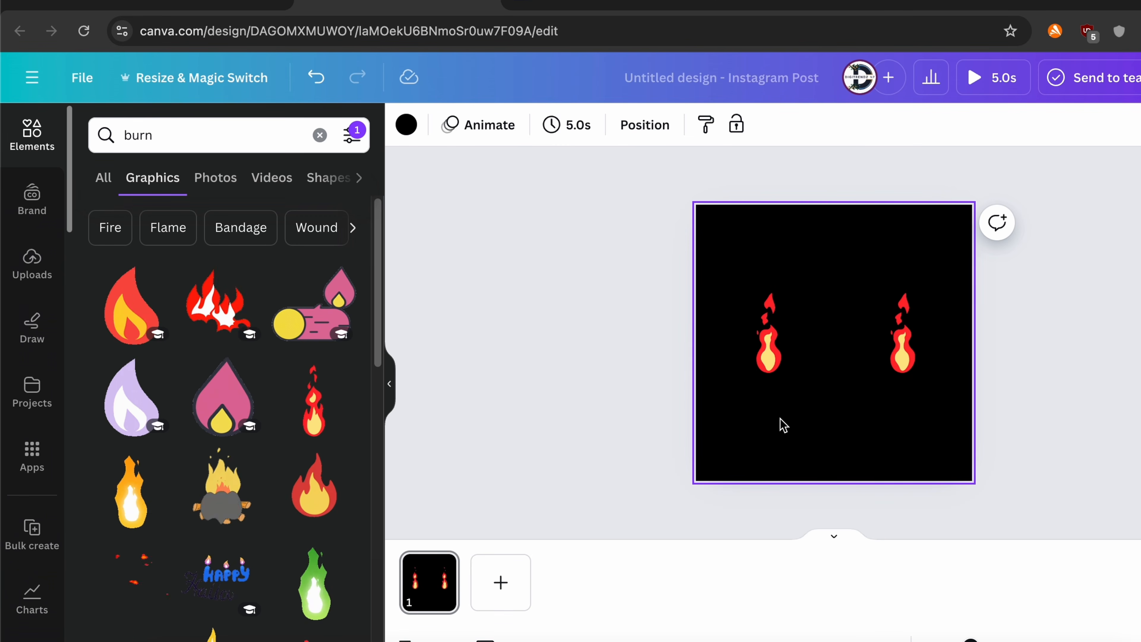
type("Don’t blaze quickly, burn steadly")
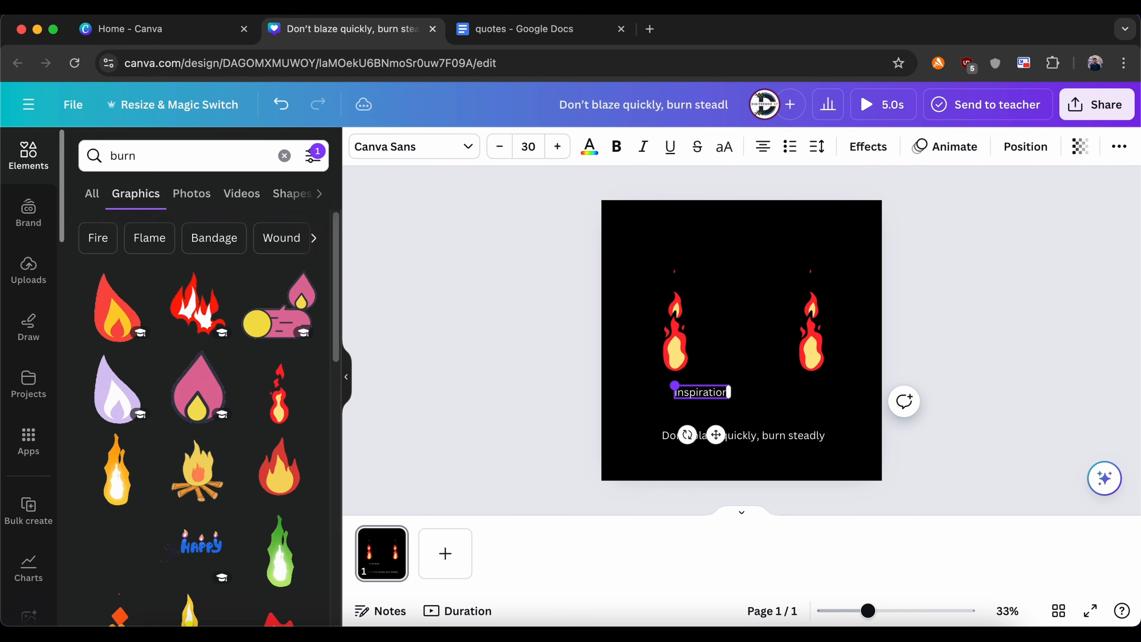
Step: Place the label "inspiration" under the right flame and a duplicate reading "Discipline" under the left flame
left_click_drag(796, 413, 663, 398)
left_click(784, 353)
left_click_drag(663, 398, 676, 396)
double_click(677, 392)
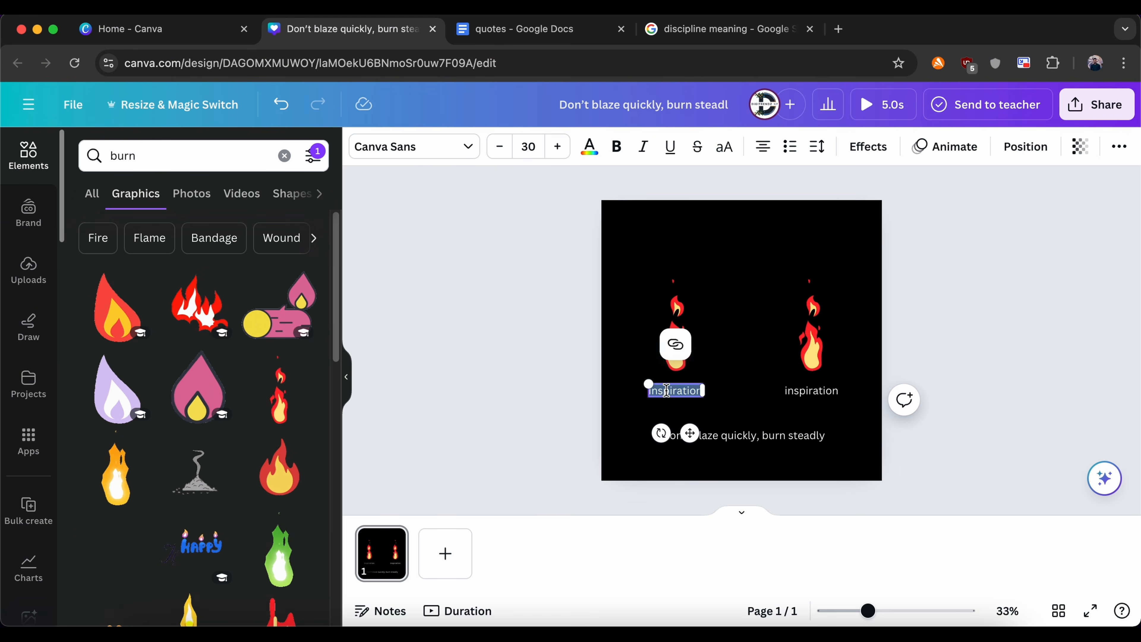
type("Discipline")
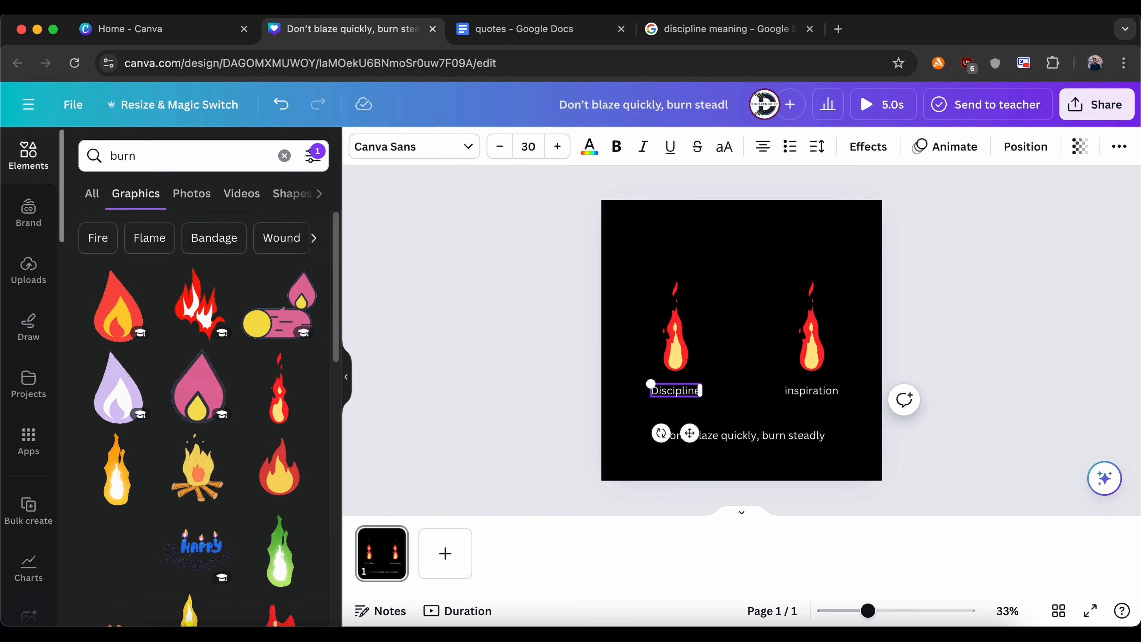
left_click(604, 358)
Step: Colour the word "quickly" in the quote orange from the Brand Kit palette
double_click(744, 435)
left_click(807, 426)
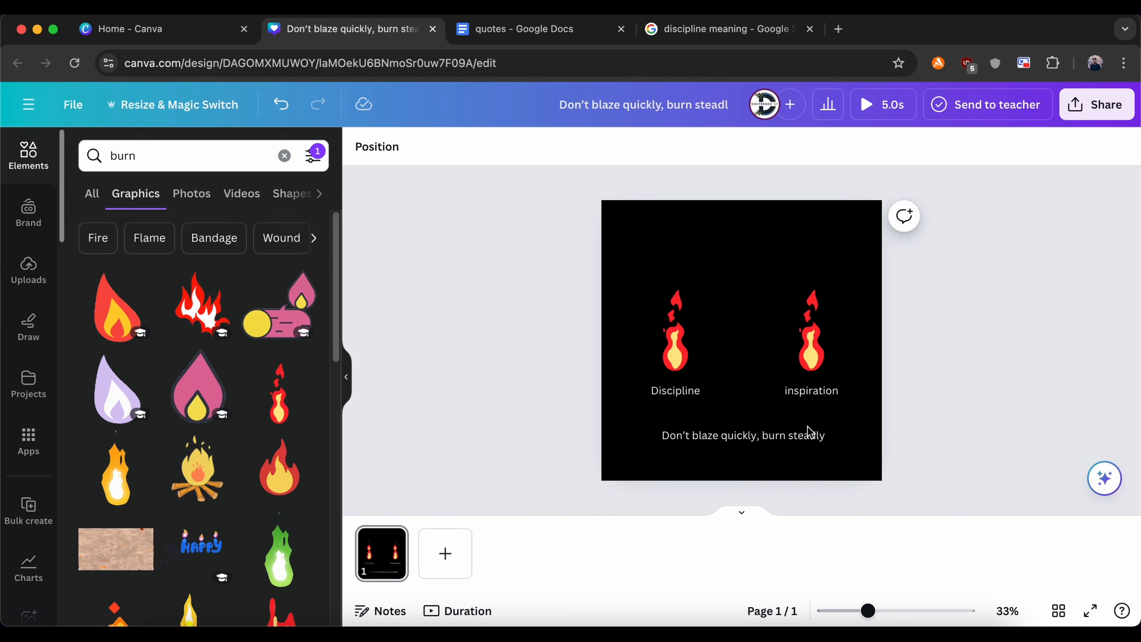
scroll(807, 428, "up", 3)
double_click(738, 434)
left_click(736, 433)
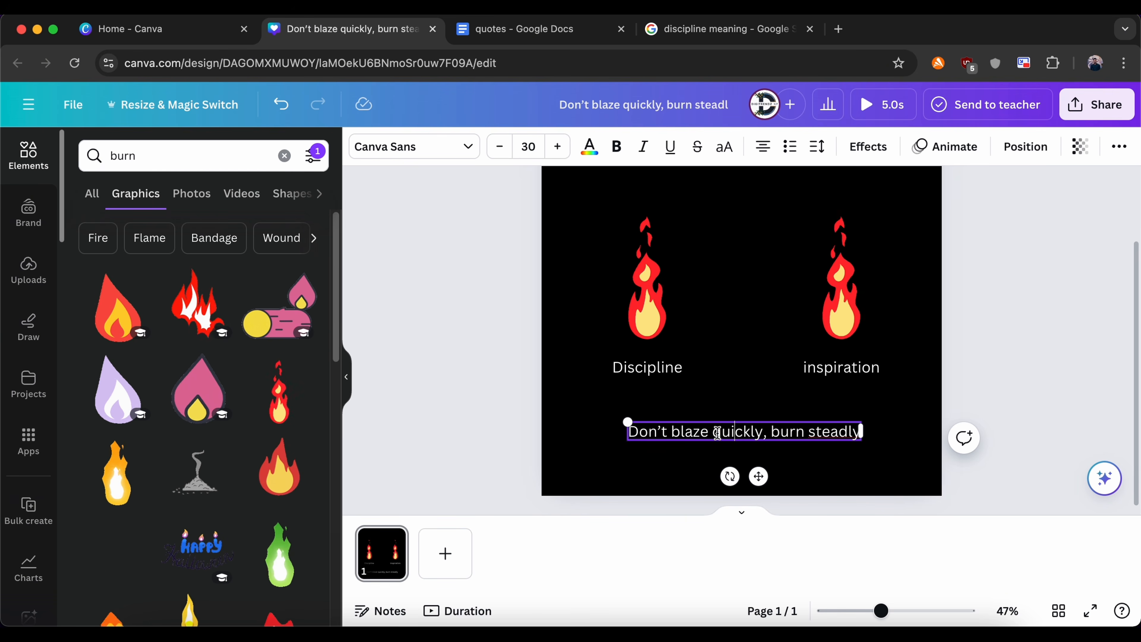
left_click_drag(754, 434, 758, 428)
left_click(590, 146)
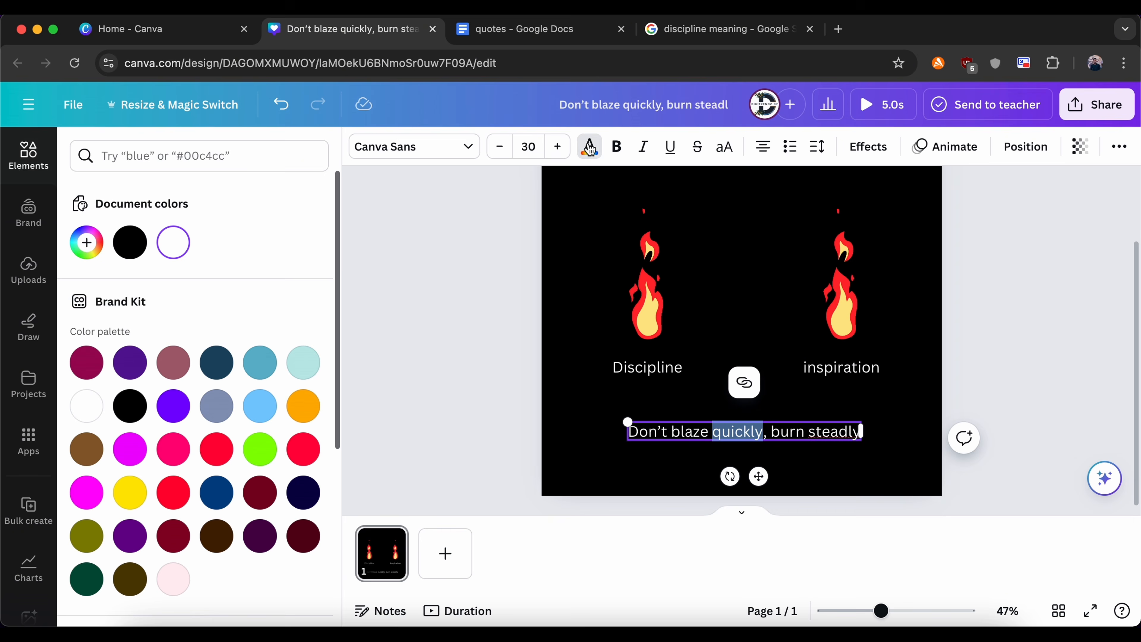
left_click(302, 407)
left_click(441, 378)
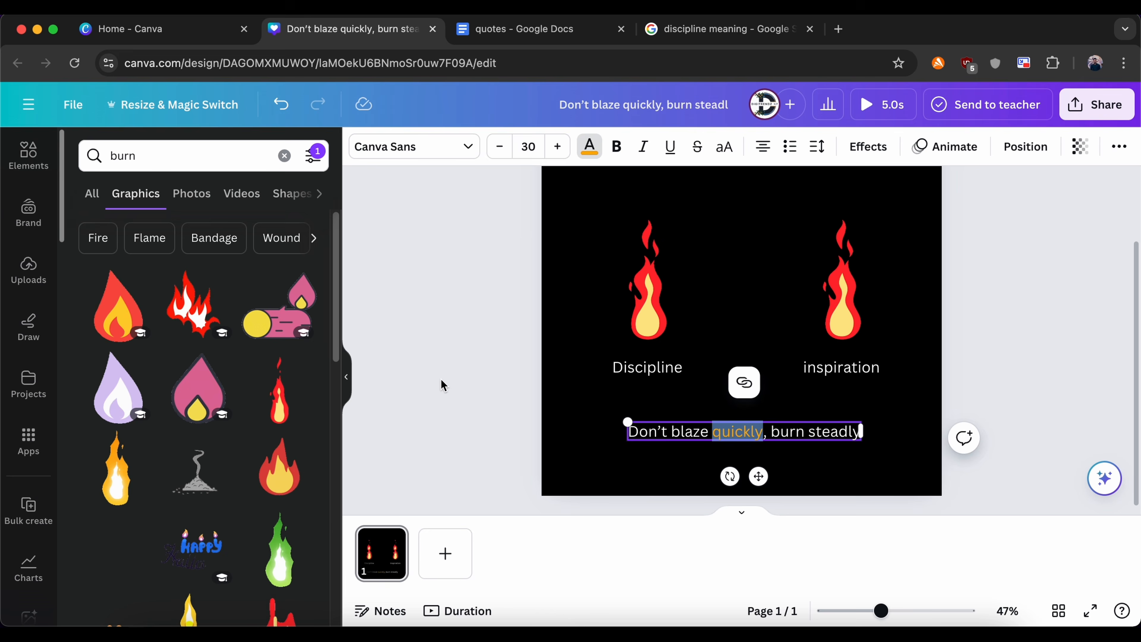
Step: Duplicate page 1 and, on page 2, shrink the flame above "inspiration" slightly and recentre it over the label
scroll(441, 378, "down", 5)
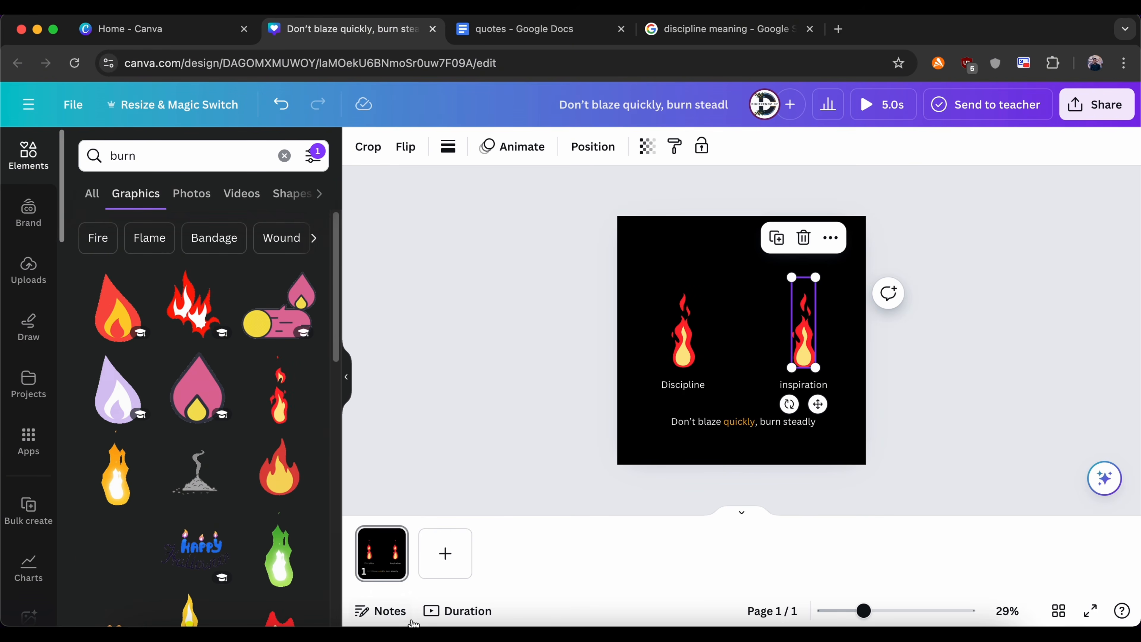
left_click(394, 543)
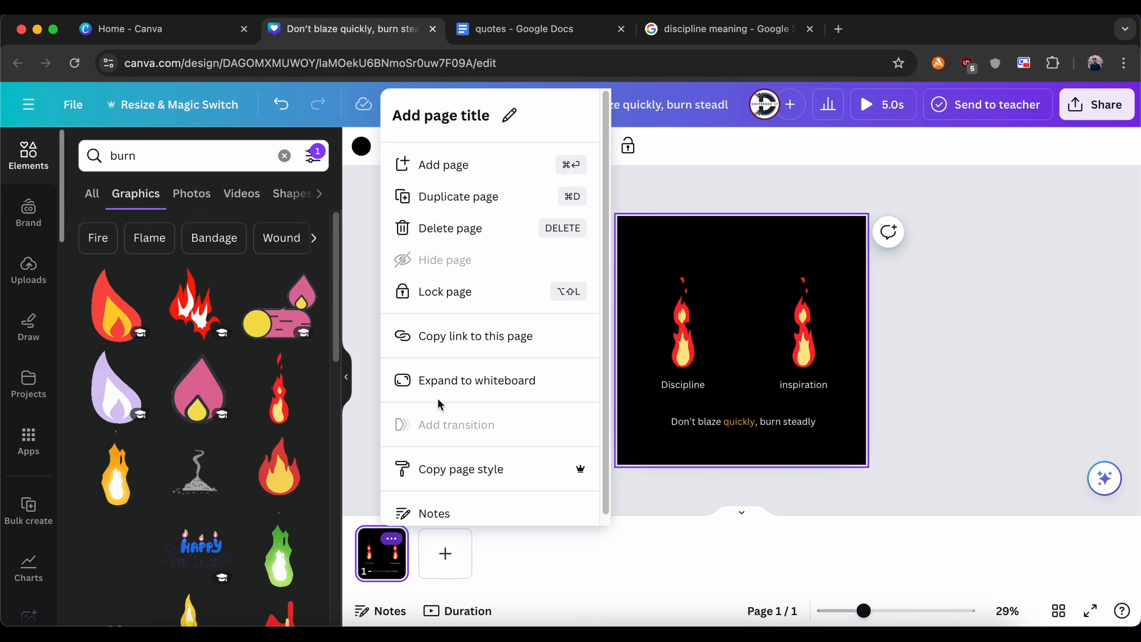
left_click(474, 196)
left_click(804, 315)
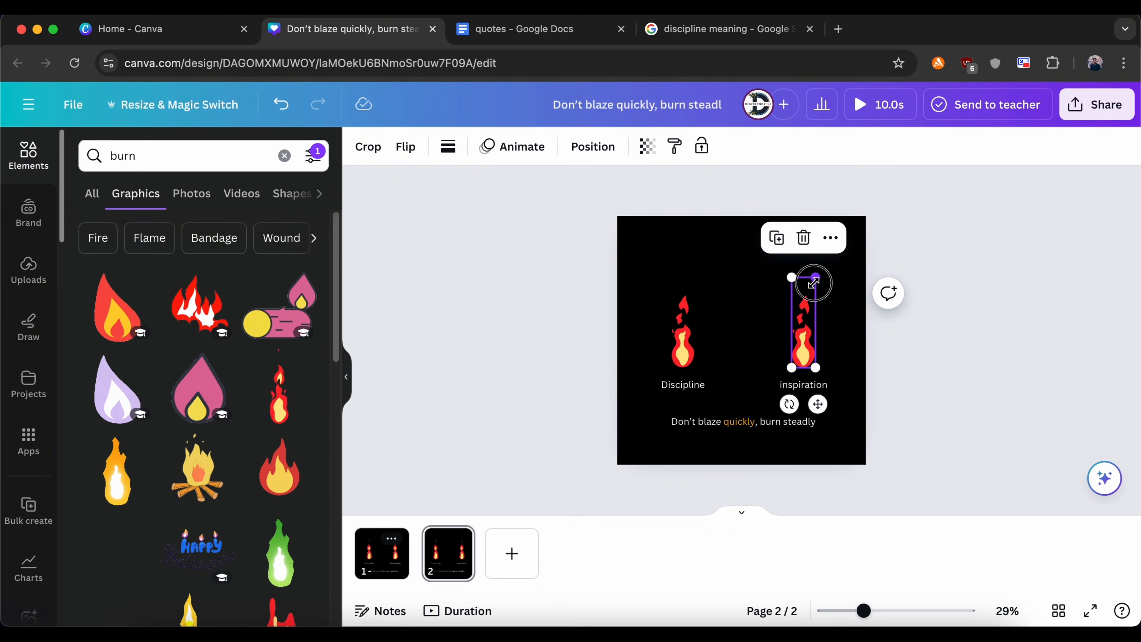
left_click_drag(814, 283, 812, 296)
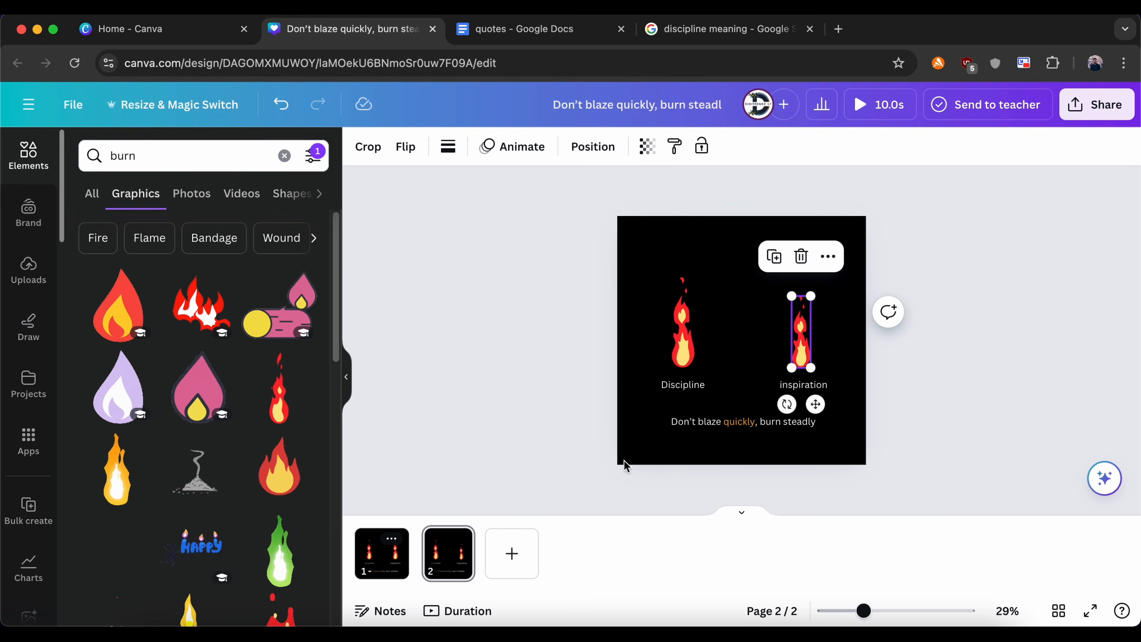
left_click_drag(801, 353, 804, 354)
Step: Duplicate page 2 and make the flame above "inspiration" smaller again on page 3
left_click(463, 542)
left_click(542, 200)
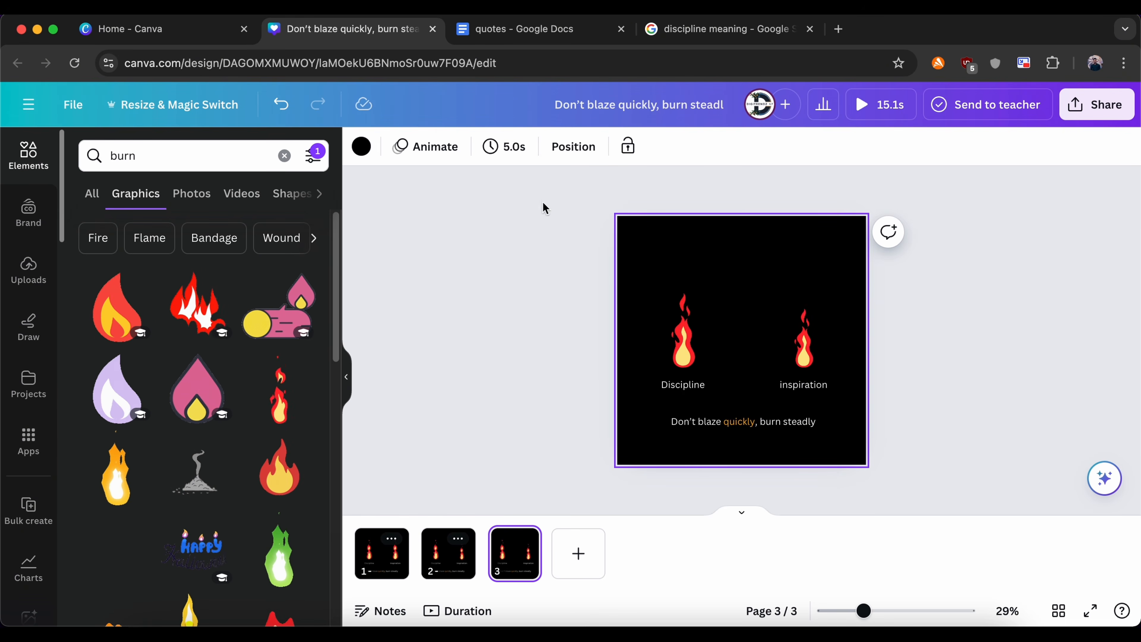
left_click(803, 344)
left_click_drag(794, 296, 804, 358)
Step: Duplicate page 3 as page 4 and duplicate page 4, with its tiny inspiration flame, as page 5
left_click(525, 539)
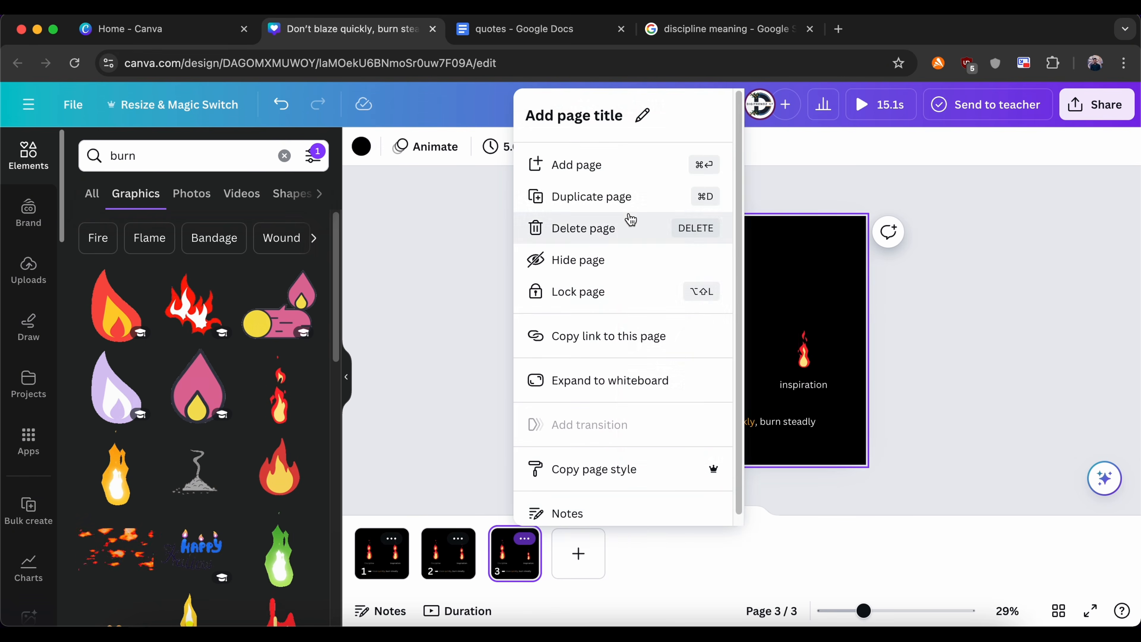
left_click(584, 196)
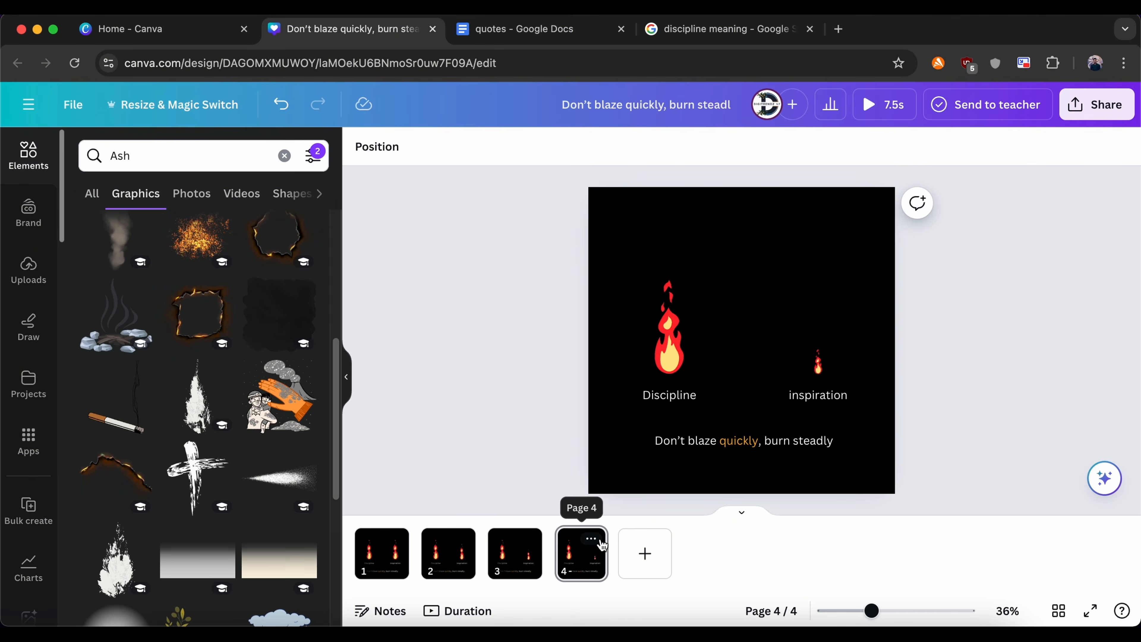
left_click(591, 538)
left_click(658, 198)
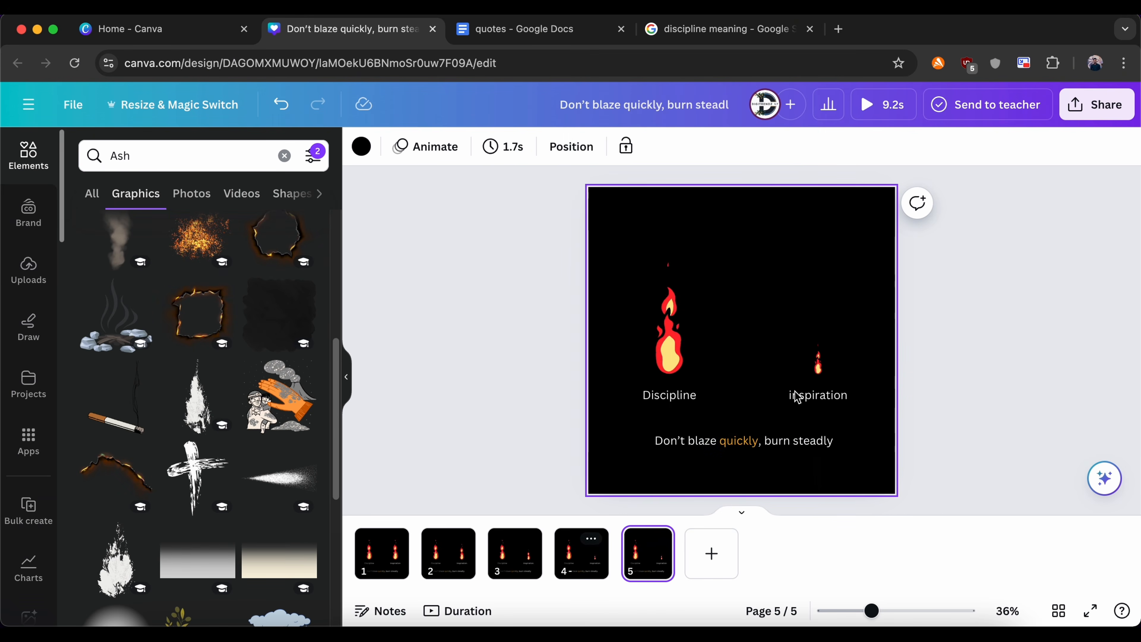
Step: Set the transparency of the small flame above "inspiration" to 0 on page 5
left_click(815, 372)
left_click(647, 147)
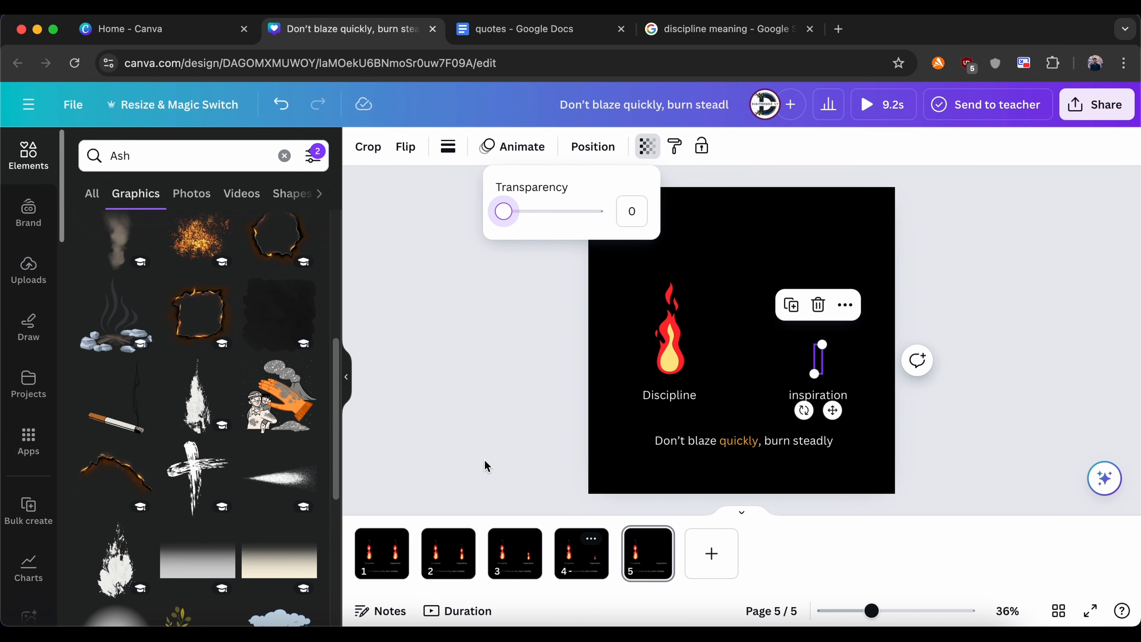
left_click(448, 479)
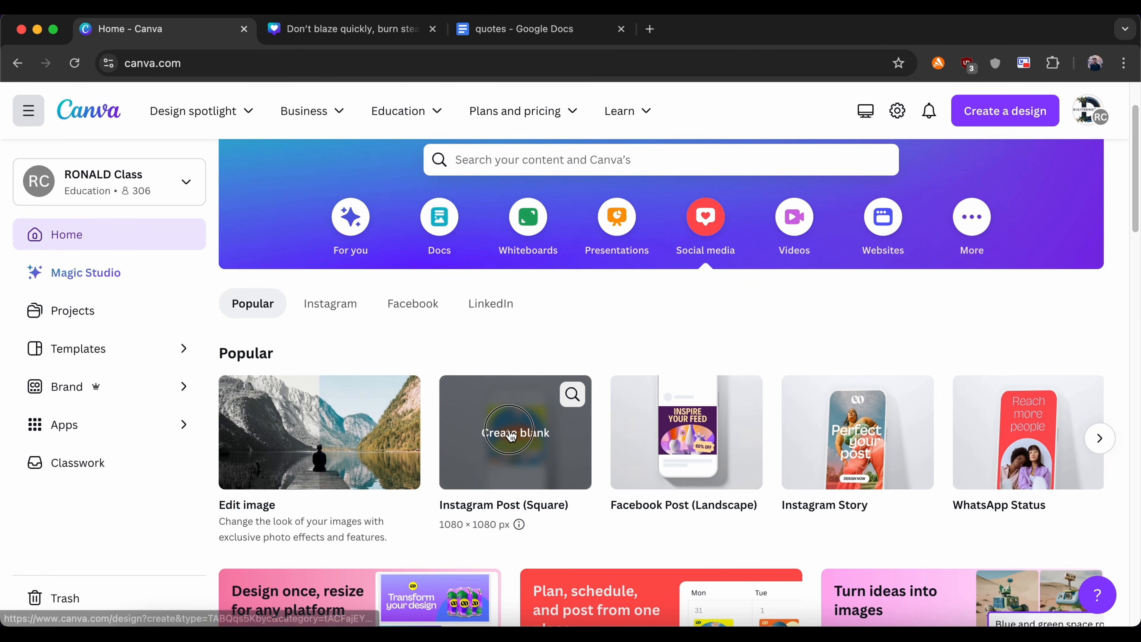
Step: Create a blank square Instagram Post design and set its page background to black
left_click(511, 434)
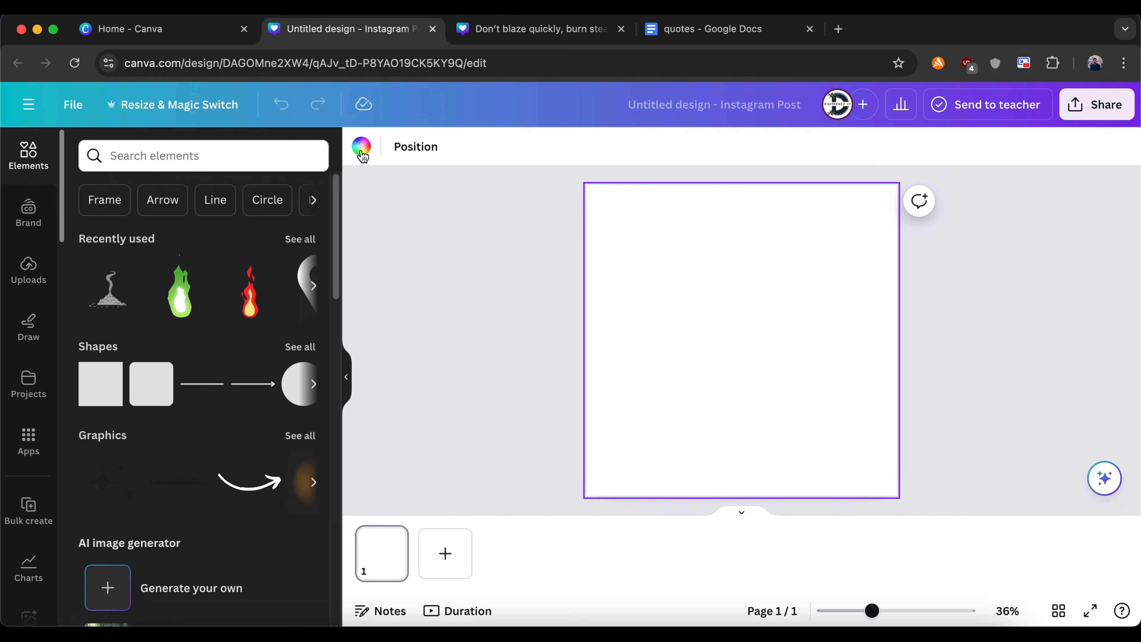
left_click(361, 149)
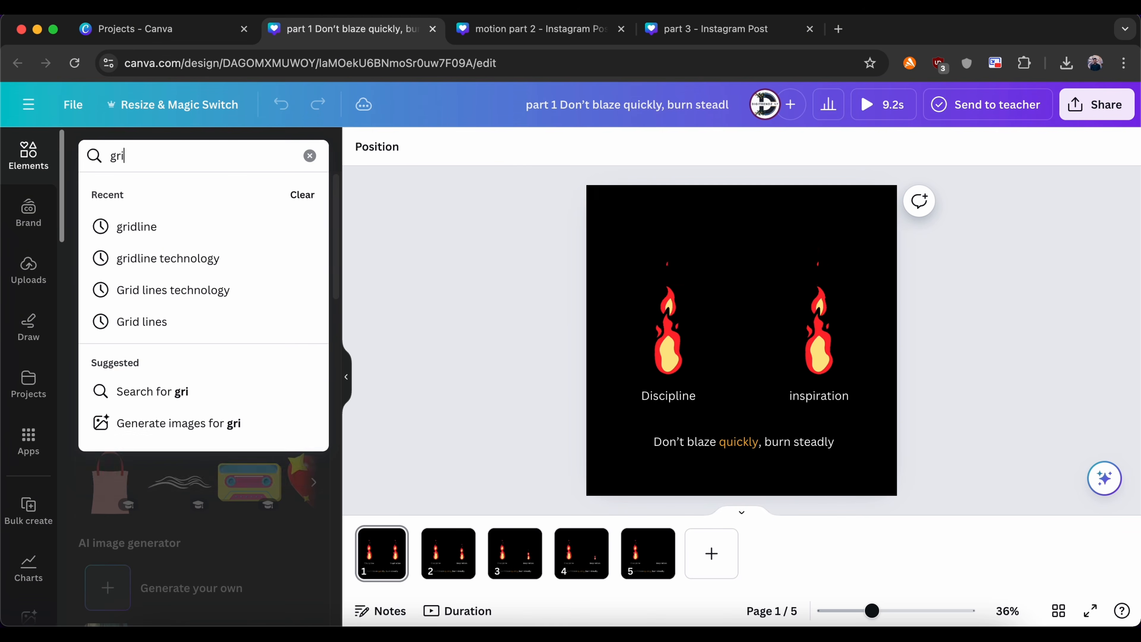
Step: Search the elements for "grid line technology" in the part 1 design
type("dline technology")
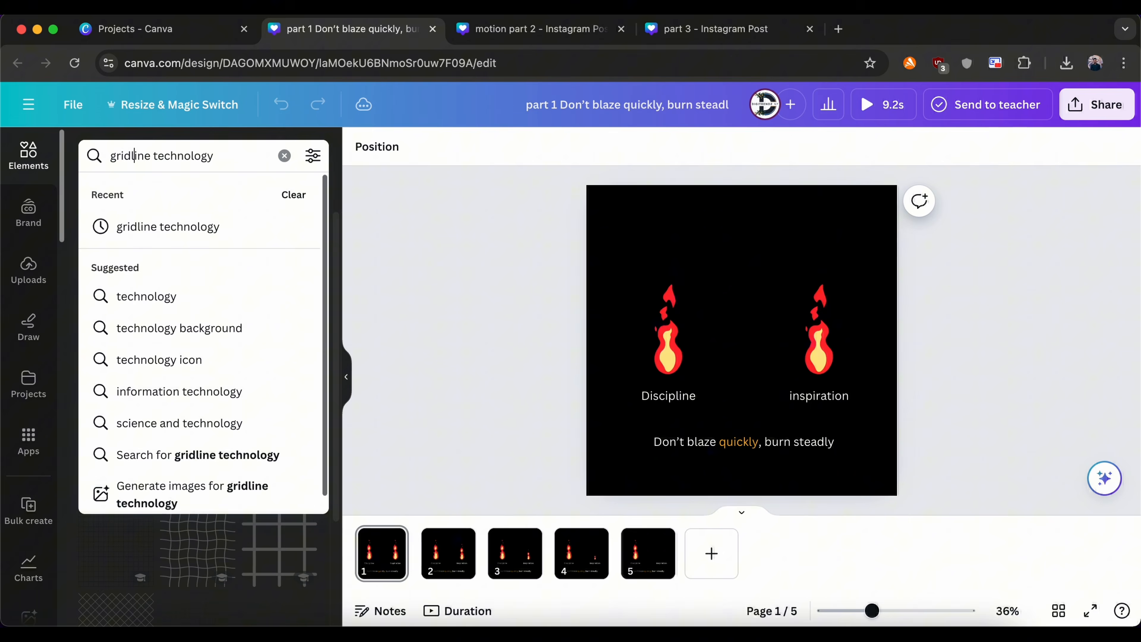
key("BackSpace")
type("l\\")
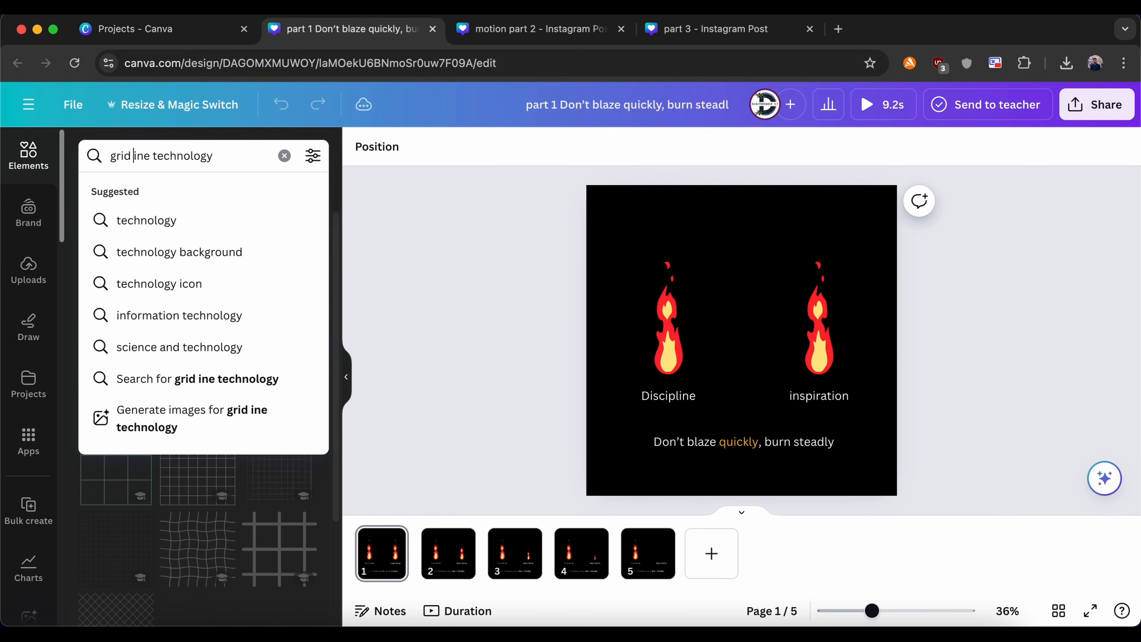
key("BackSpace")
key("Return")
Step: Browse the "grid line technology" videos and photos, and add the black grid-line photo to page 1
left_click(229, 193)
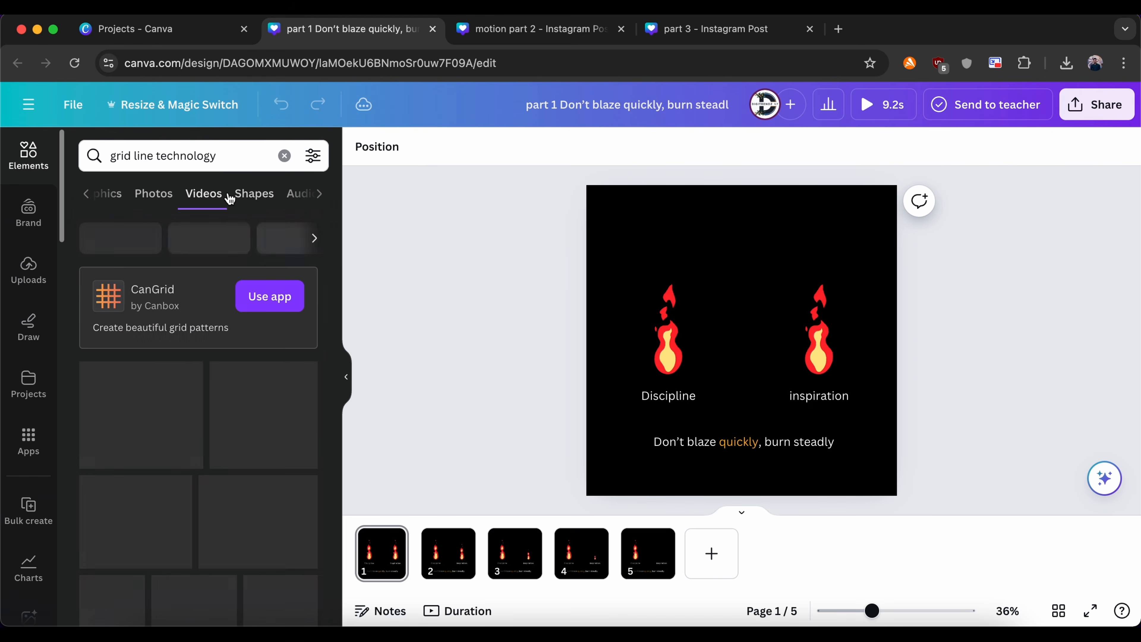
scroll(234, 456, "down", 3)
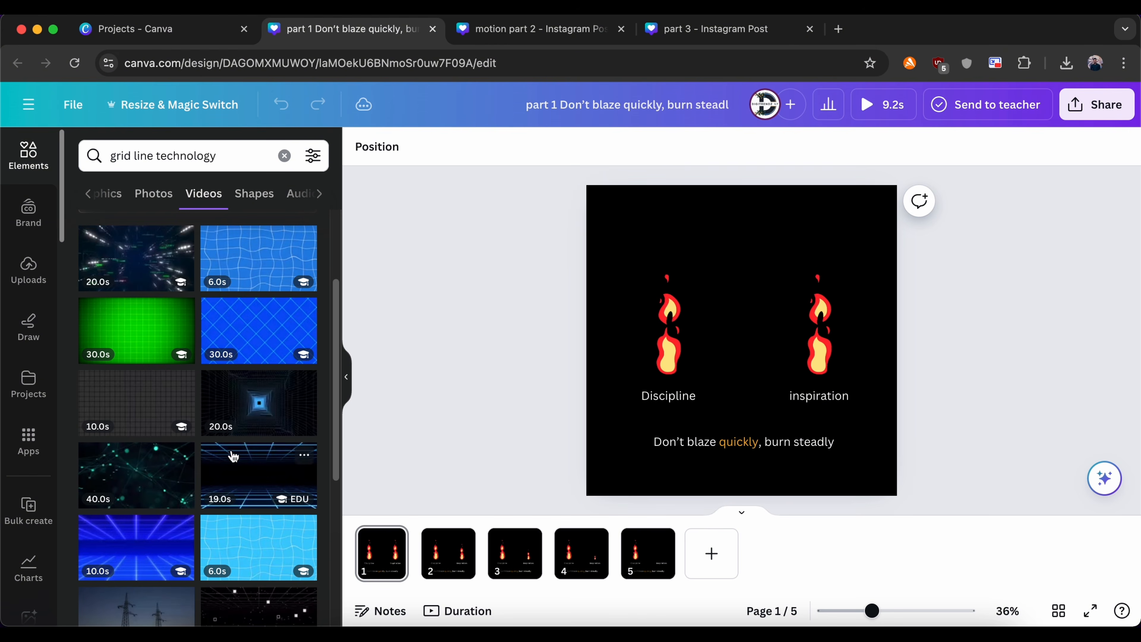
left_click(154, 193)
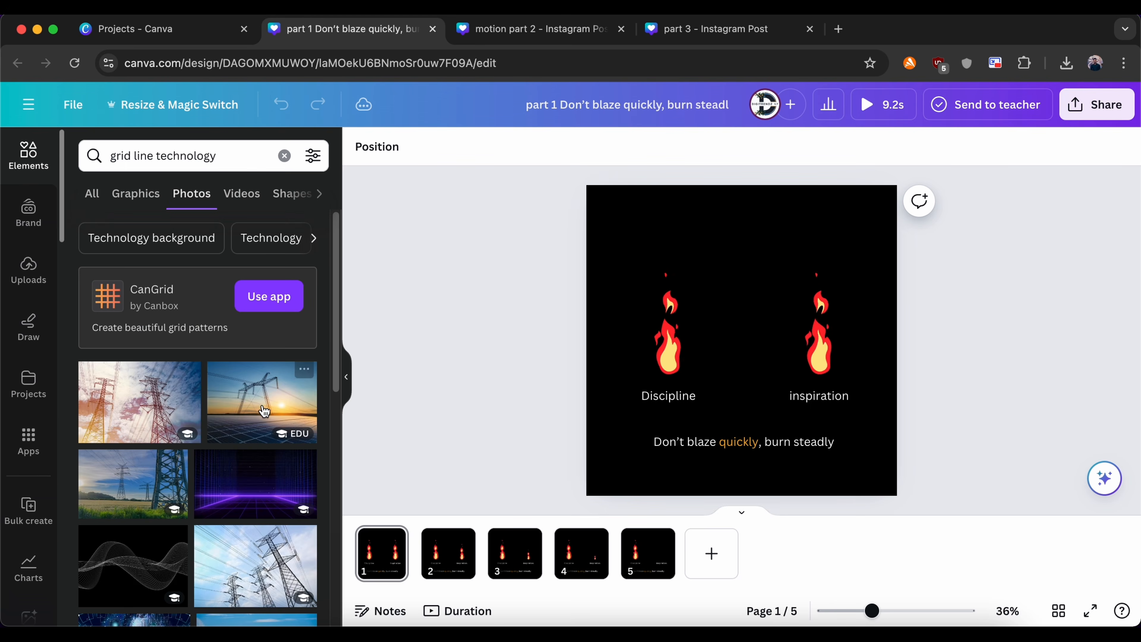
scroll(260, 404, "down", 3)
scroll(260, 404, "down", 8)
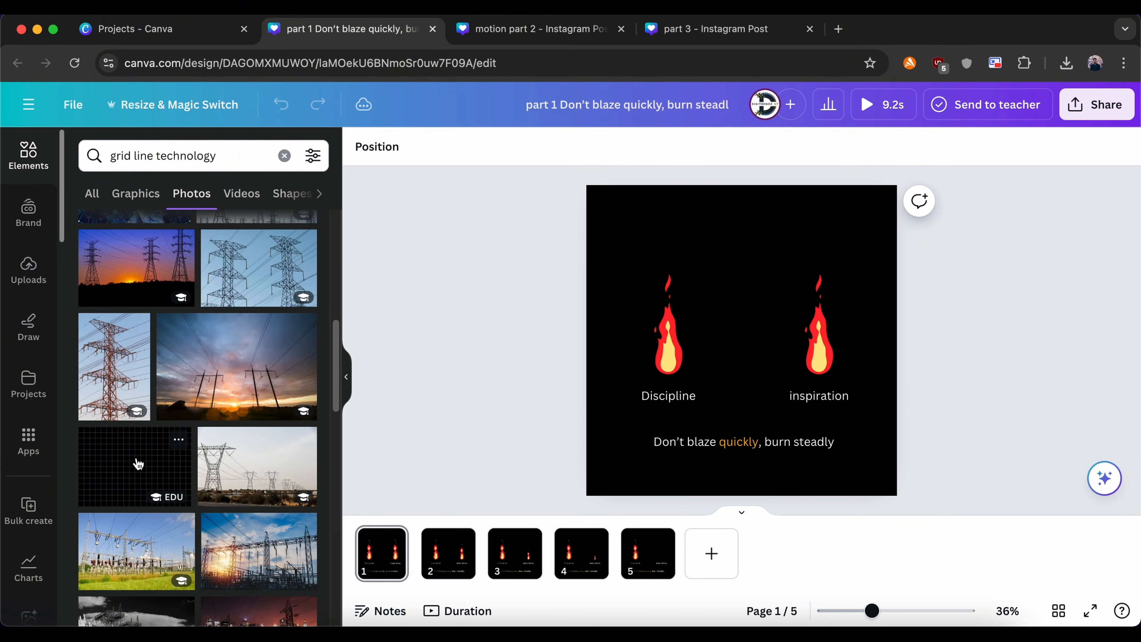
left_click(138, 463)
Step: Enlarge the grid-line photo and reposition it so it covers the whole of page 1
left_click_drag(741, 349, 710, 282)
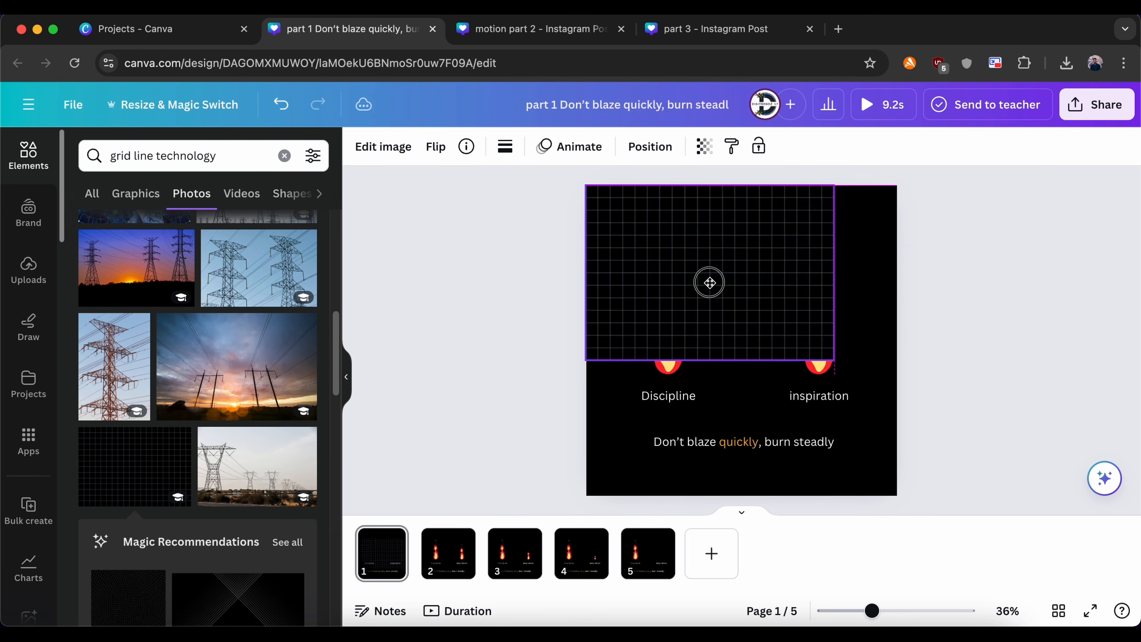
left_click_drag(835, 363, 965, 510)
left_click_drag(943, 352, 884, 355)
Step: Show the layers of page 1 and move the grid-line photo down in the layer order
right_click(829, 341)
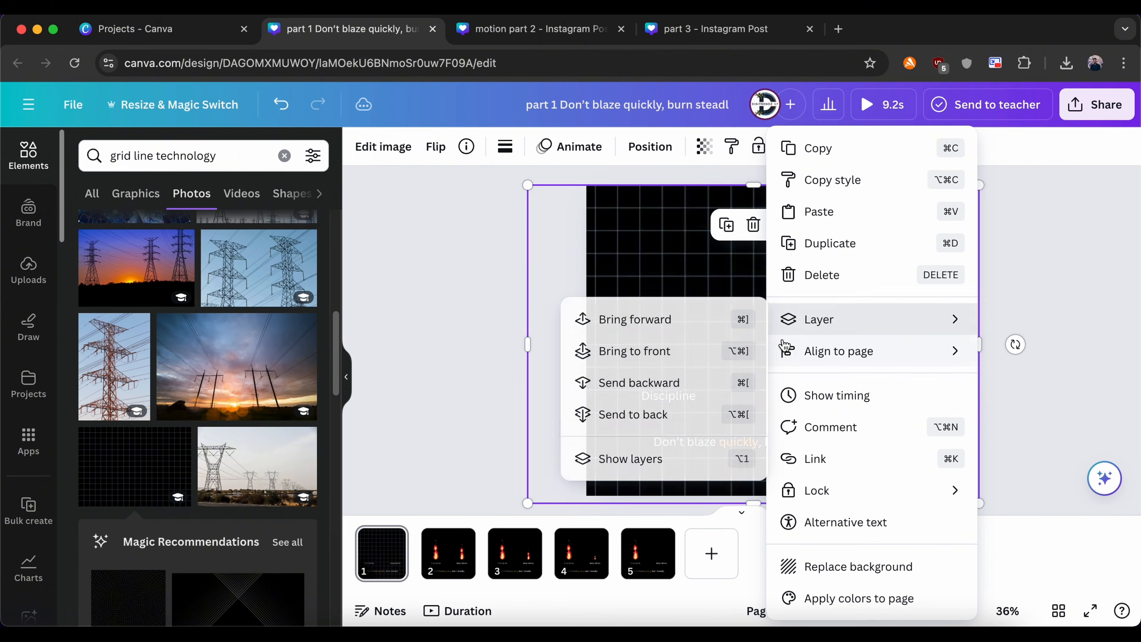
mouse_move(811, 327)
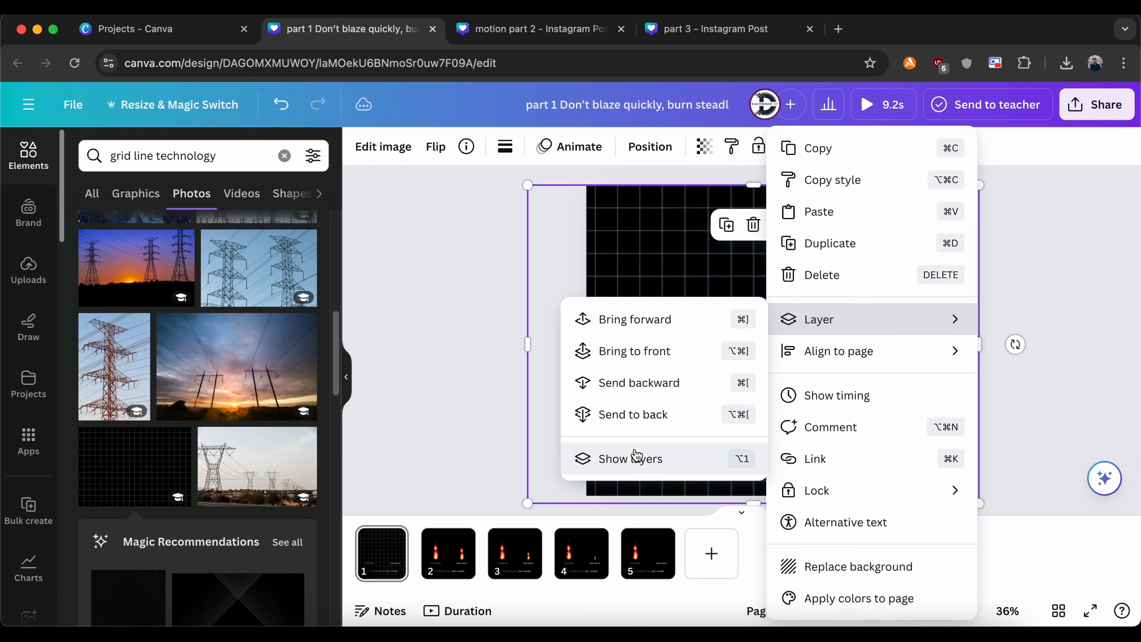
left_click(637, 459)
left_click_drag(231, 402, 217, 513)
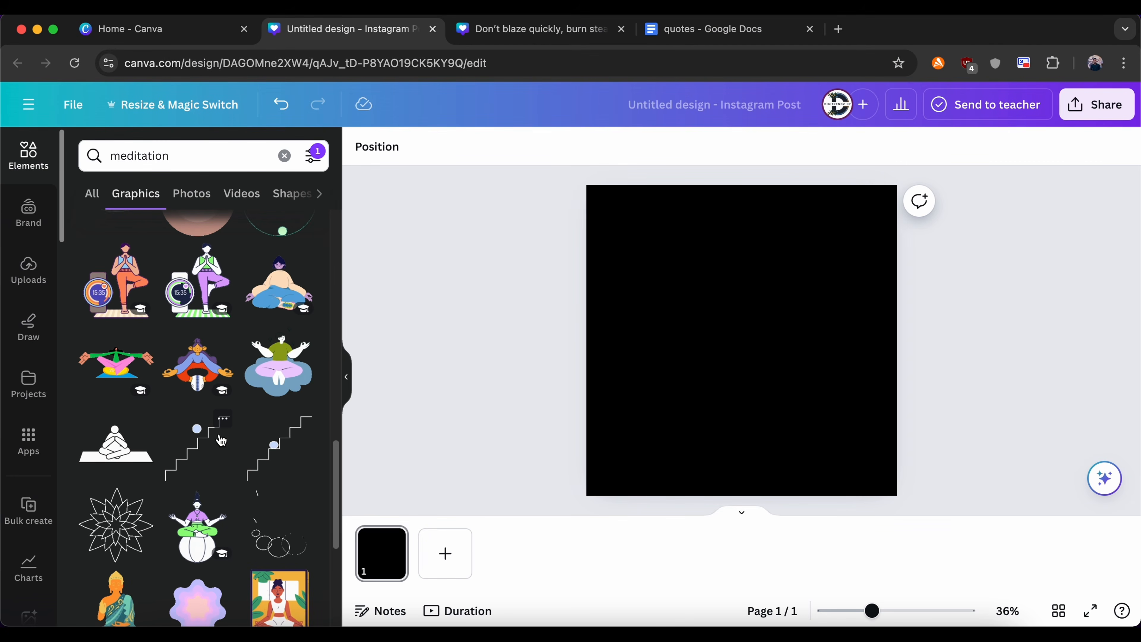
Step: In the blank black design, add the square-outline graphic with the green ball from the "meditation" results, shrink it and centre it on page 1
scroll(221, 441, "down", 2)
scroll(222, 440, "down", 5)
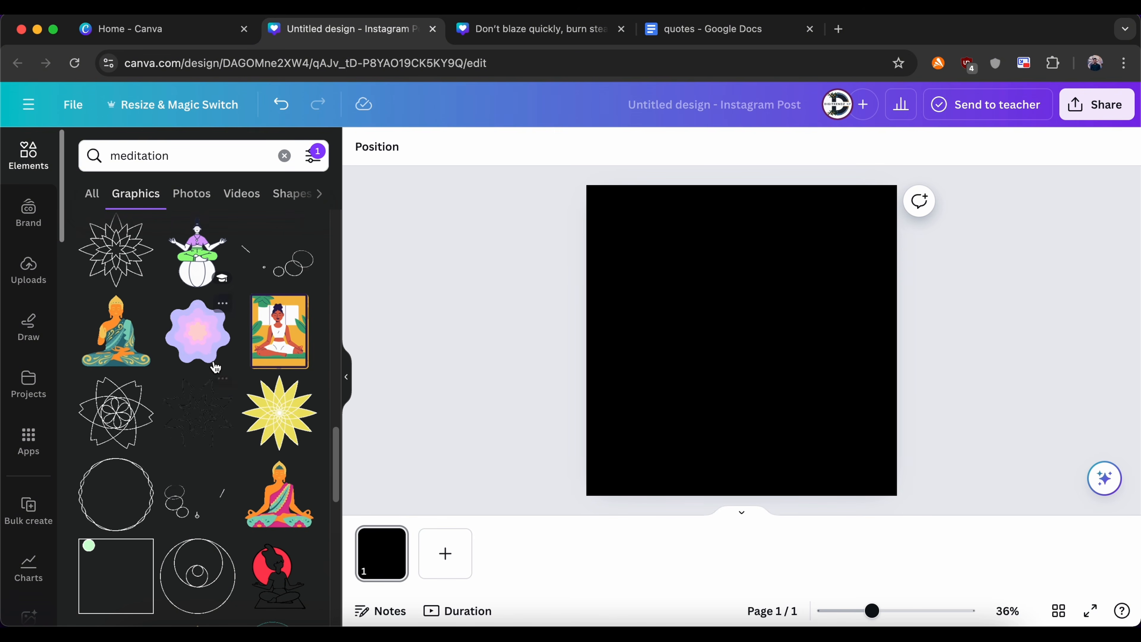
scroll(216, 367, "up", 6)
scroll(218, 371, "up", 3)
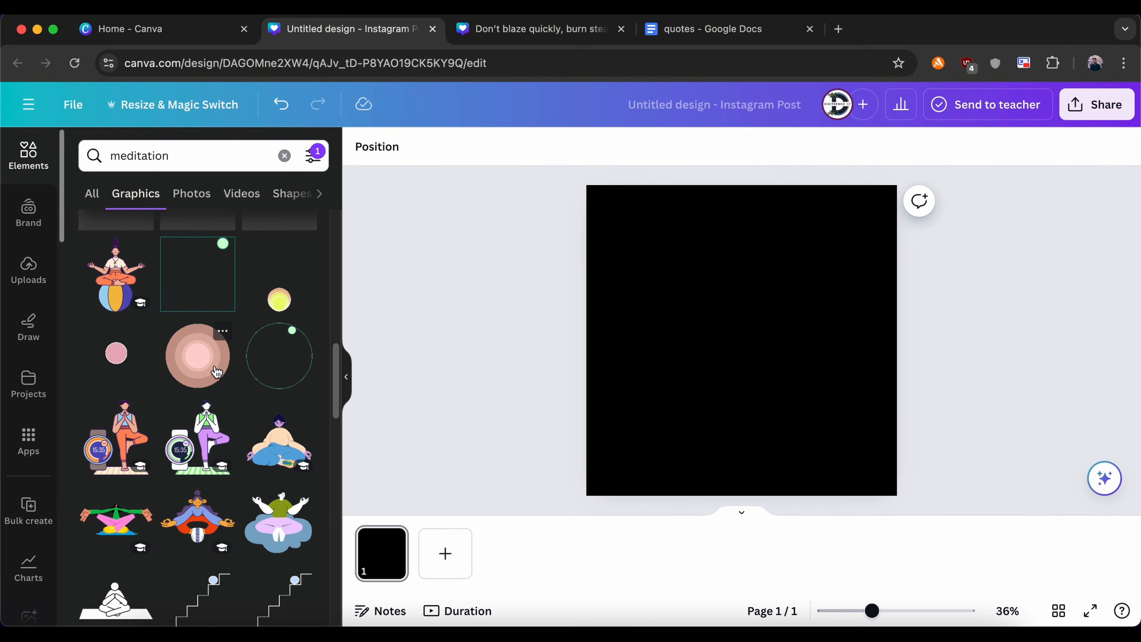
left_click(210, 283)
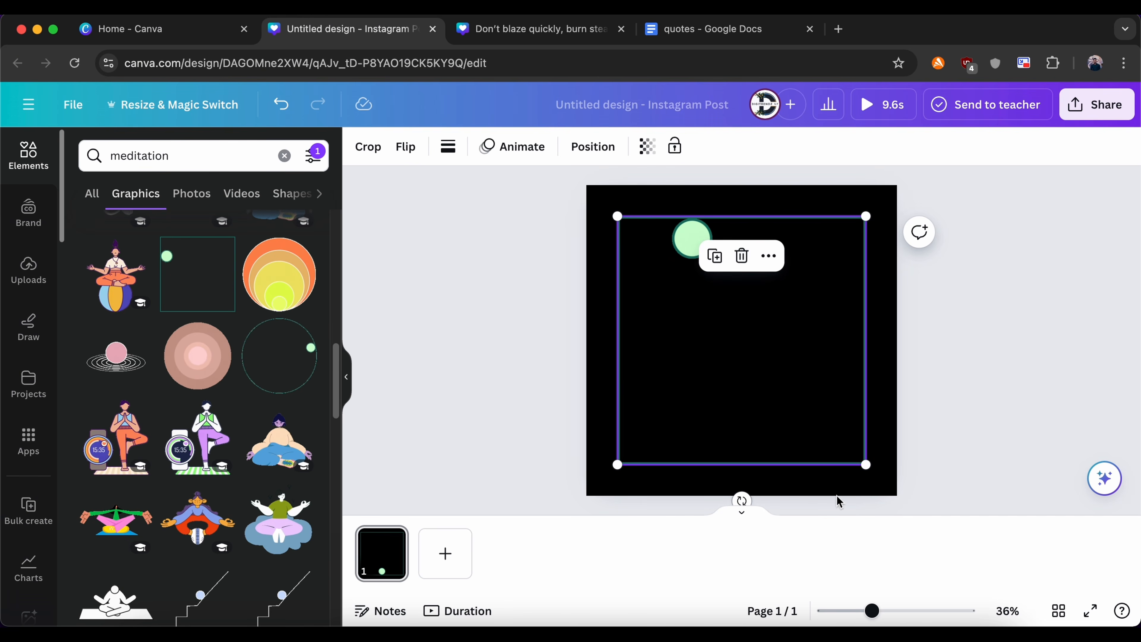
left_click_drag(866, 465, 744, 374)
left_click_drag(716, 270, 764, 313)
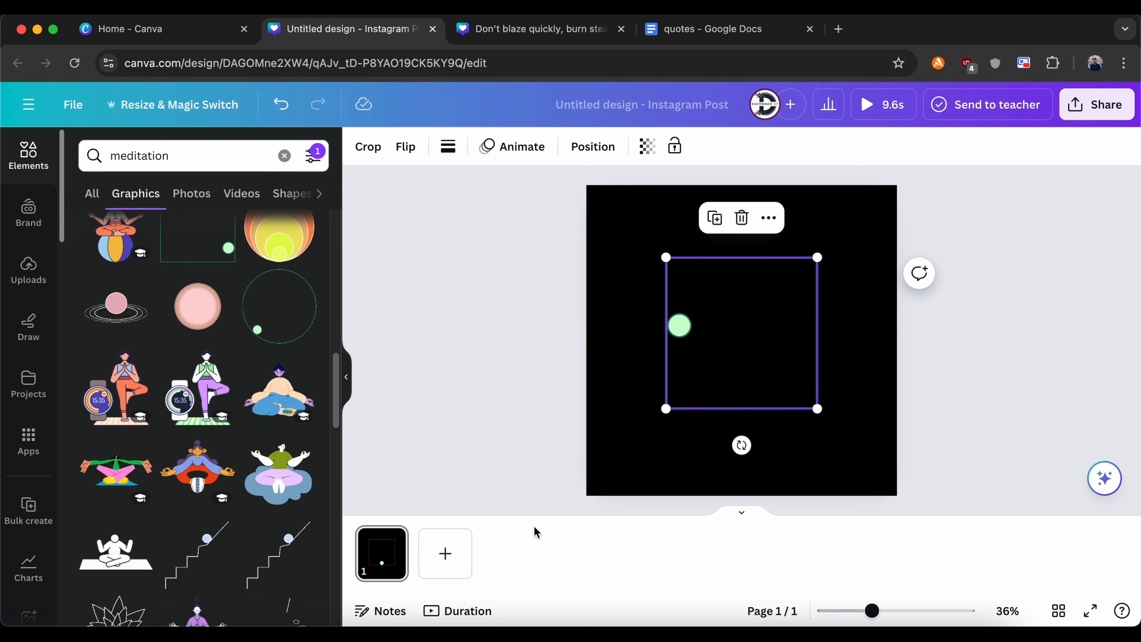
Step: Add page 2 with the ball-on-staircase graphic, scaled down slightly and centred horizontally
left_click(446, 552)
left_click(266, 549)
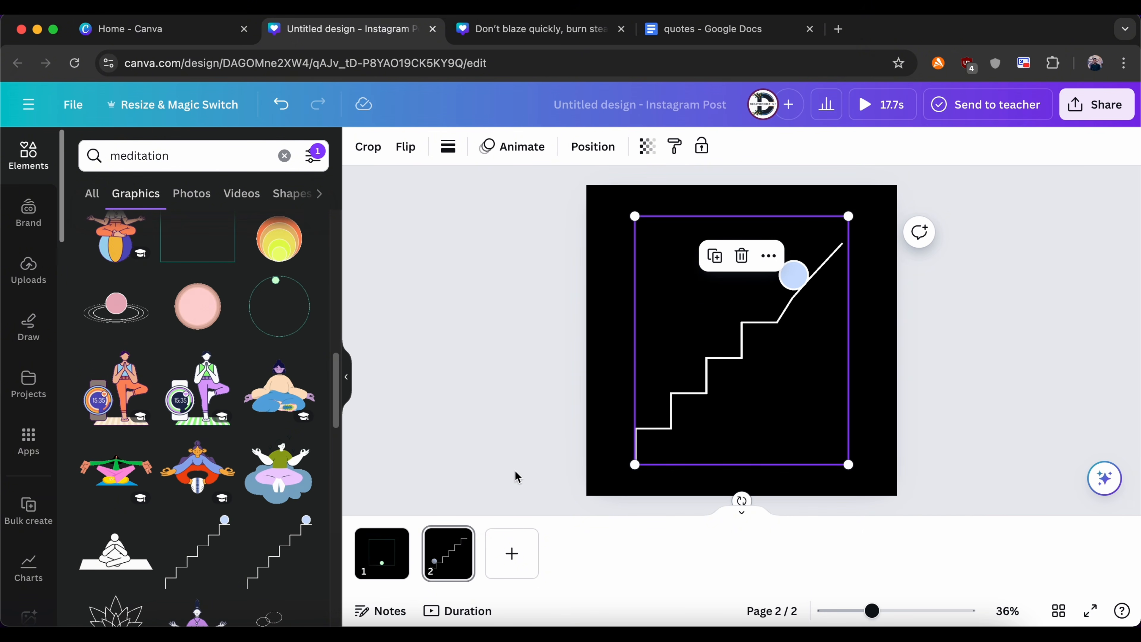
left_click_drag(848, 464, 830, 444)
left_click_drag(754, 373, 765, 372)
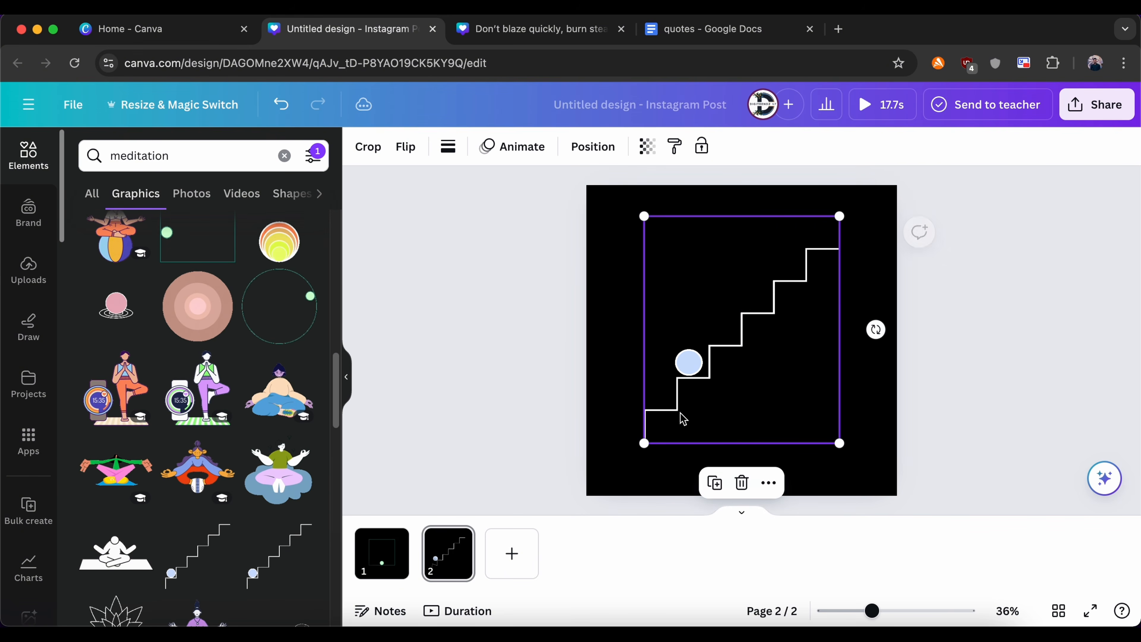
Step: Add page 3 with the animated line-and-circles graphic and page 4 with the green spiral and pink ball graphic
left_click(515, 561)
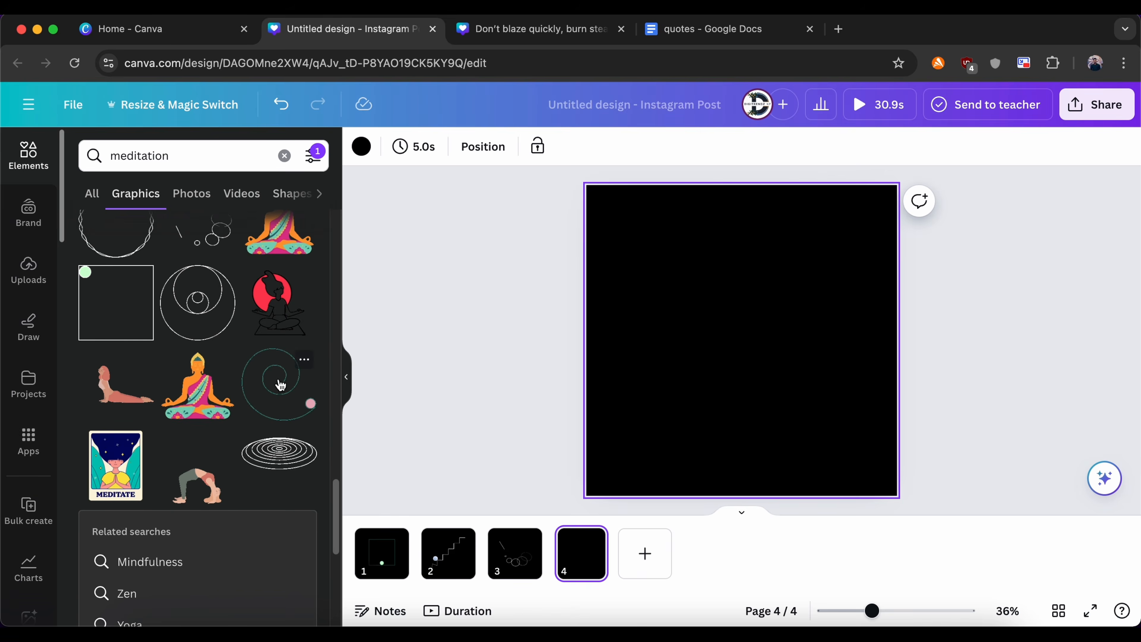
left_click(275, 382)
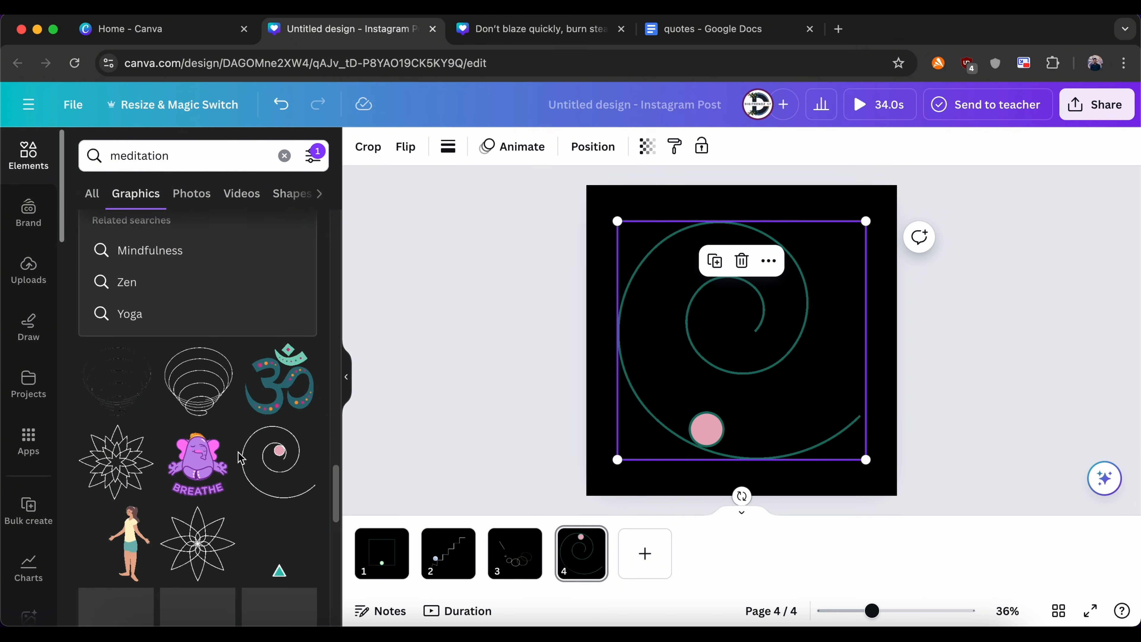
Step: Search the graphics for "bouncing ball" to fill the new black page 5
scroll(241, 458, "down", 10)
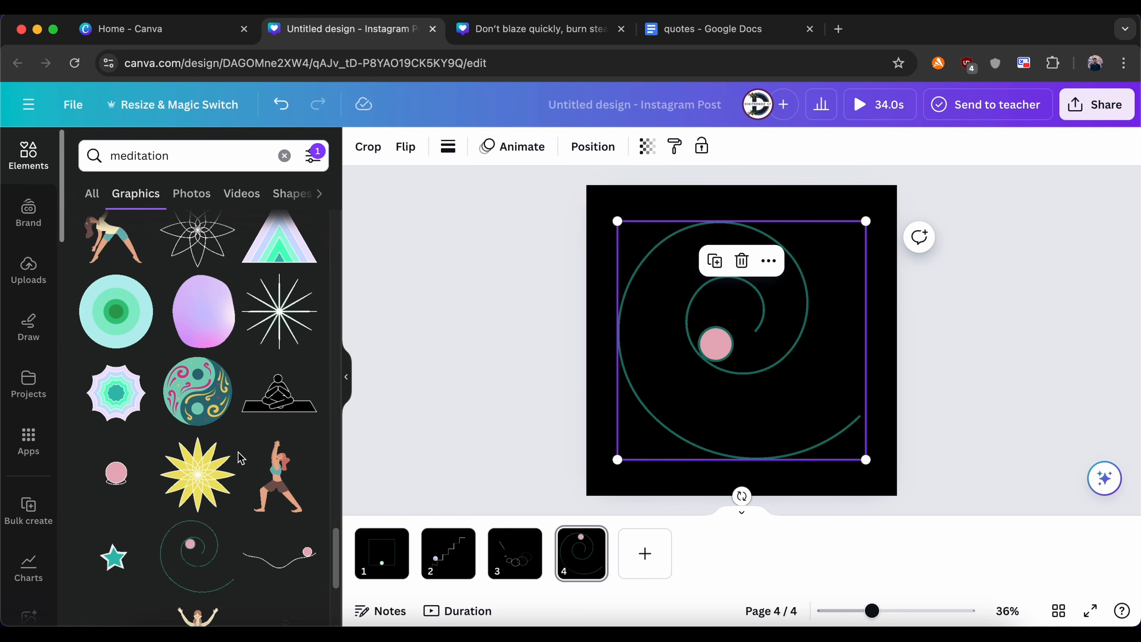
type("bou")
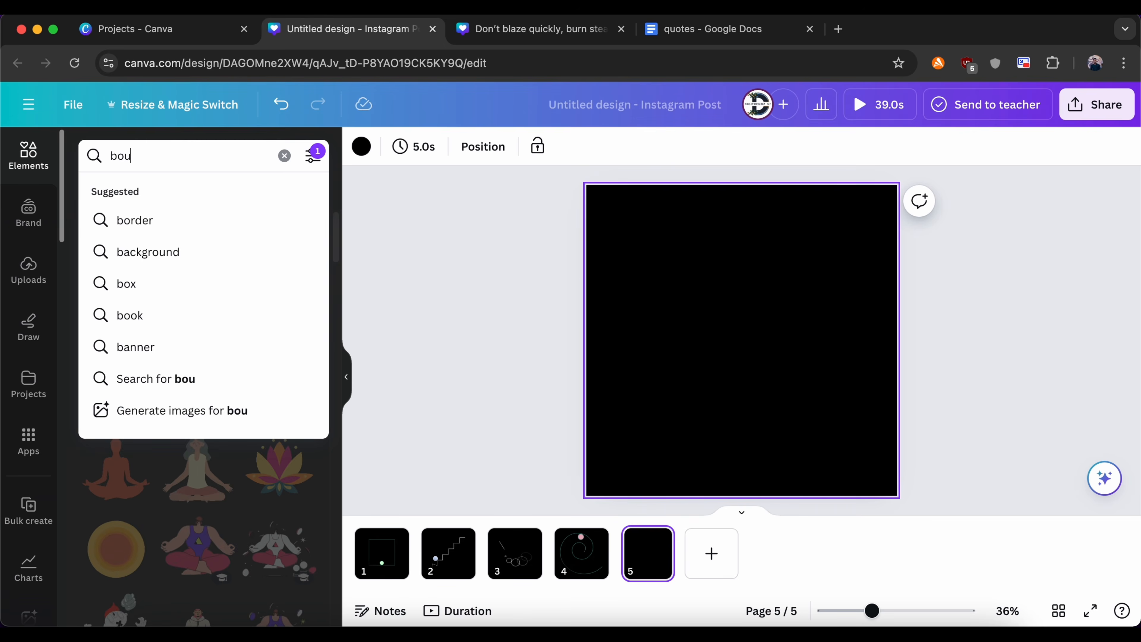
type("ncing ball")
key("Return")
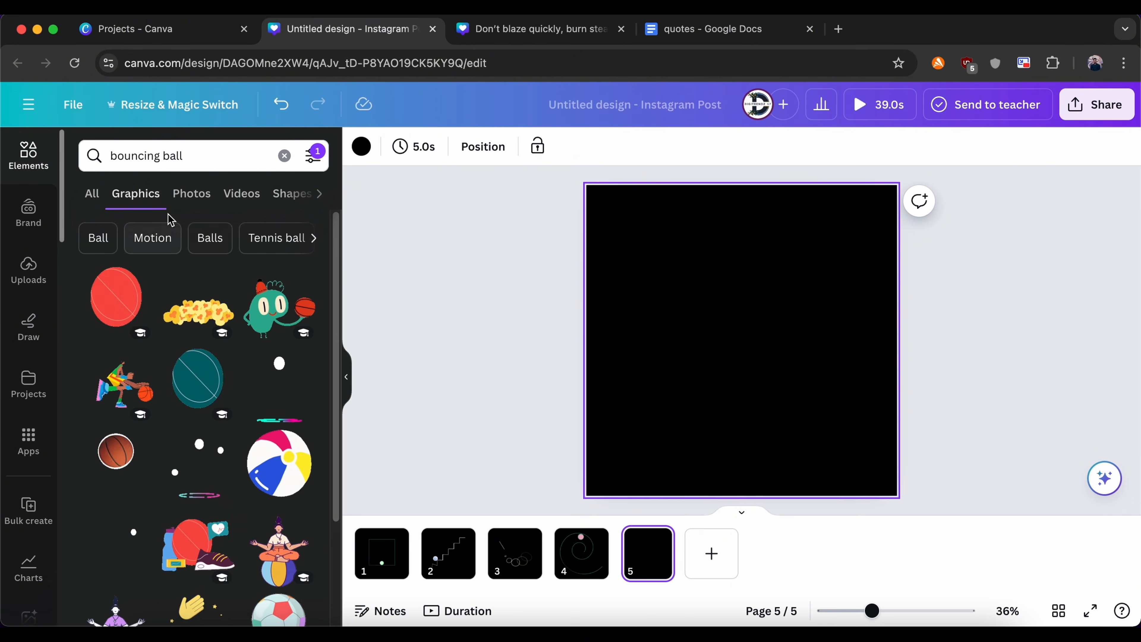
Step: Place the tall white bouncing-ball graphic on page 5 and the wide bouncing-ball graphic on a new page 6
left_click(301, 410)
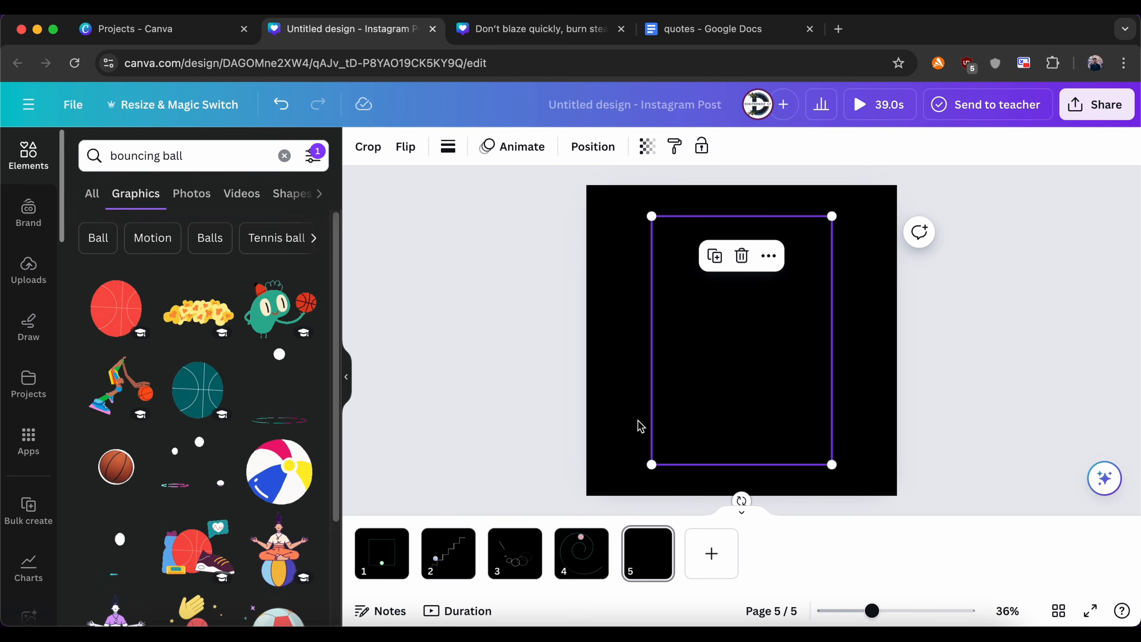
left_click(712, 553)
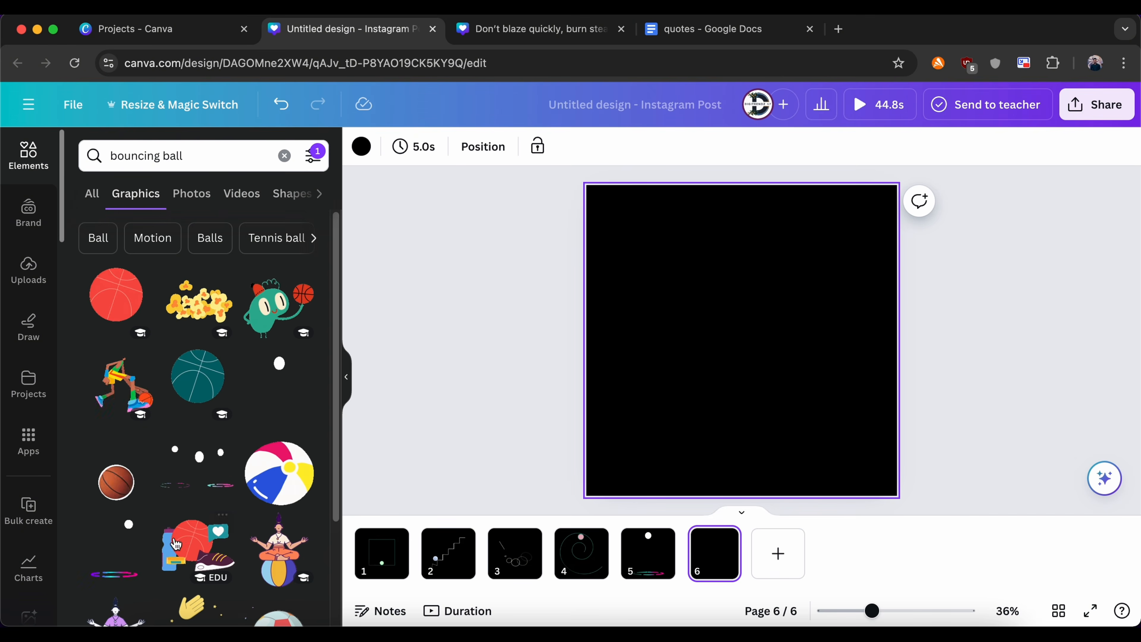
left_click(127, 565)
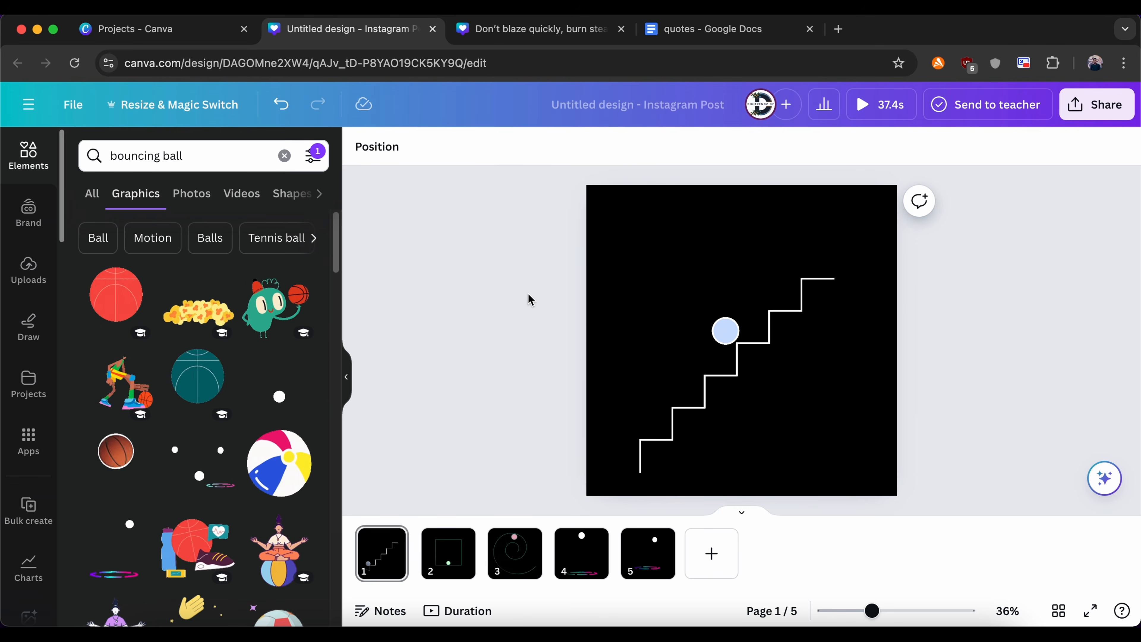
Step: Add a text box to the staircase page and copy "Lifes up and down are the climb" from the quotes document in Google Docs
key("t")
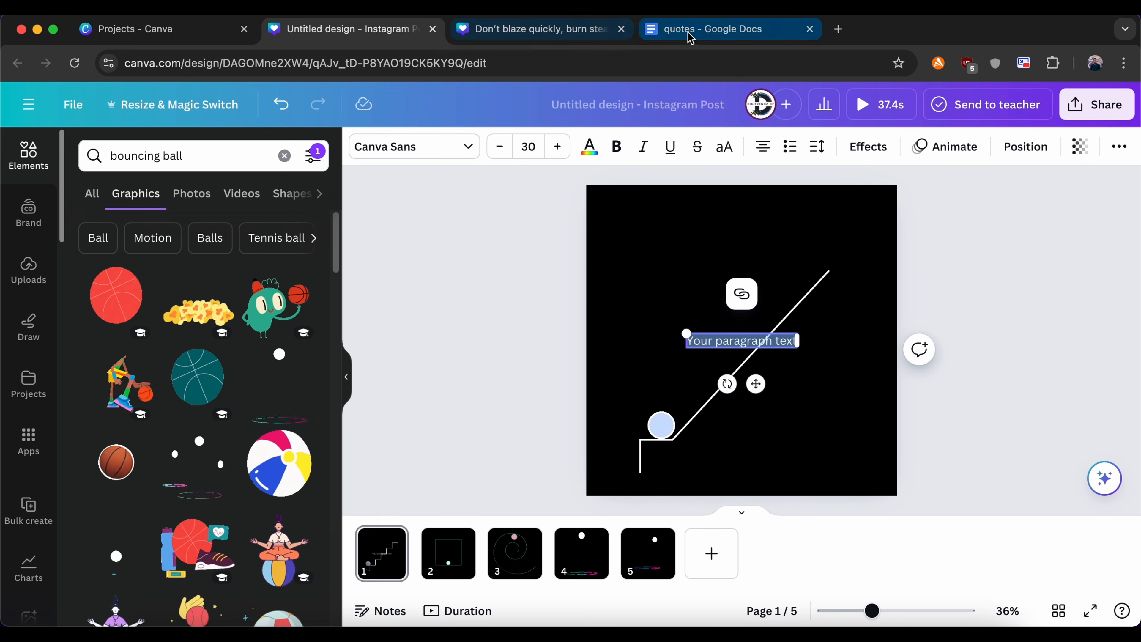
left_click(714, 29)
left_click_drag(363, 364, 494, 363)
key("ctrl+c")
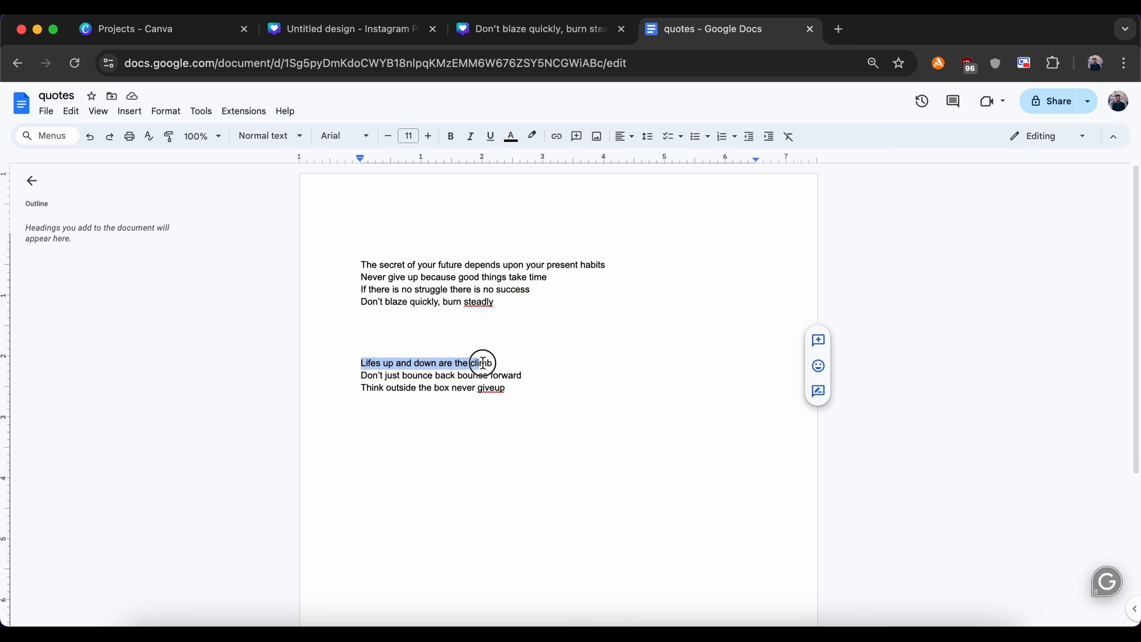
left_click(390, 33)
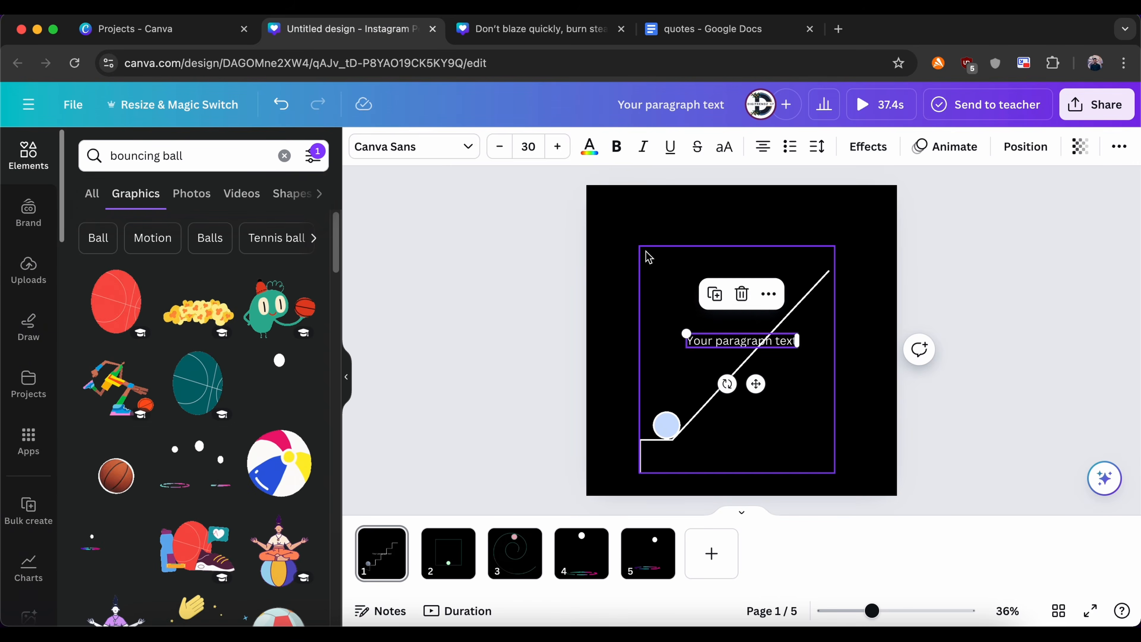
Step: Paste the copied quote into the text box on page 1 and move it above the staircase graphic
left_click(621, 227)
key("t")
left_click(729, 345)
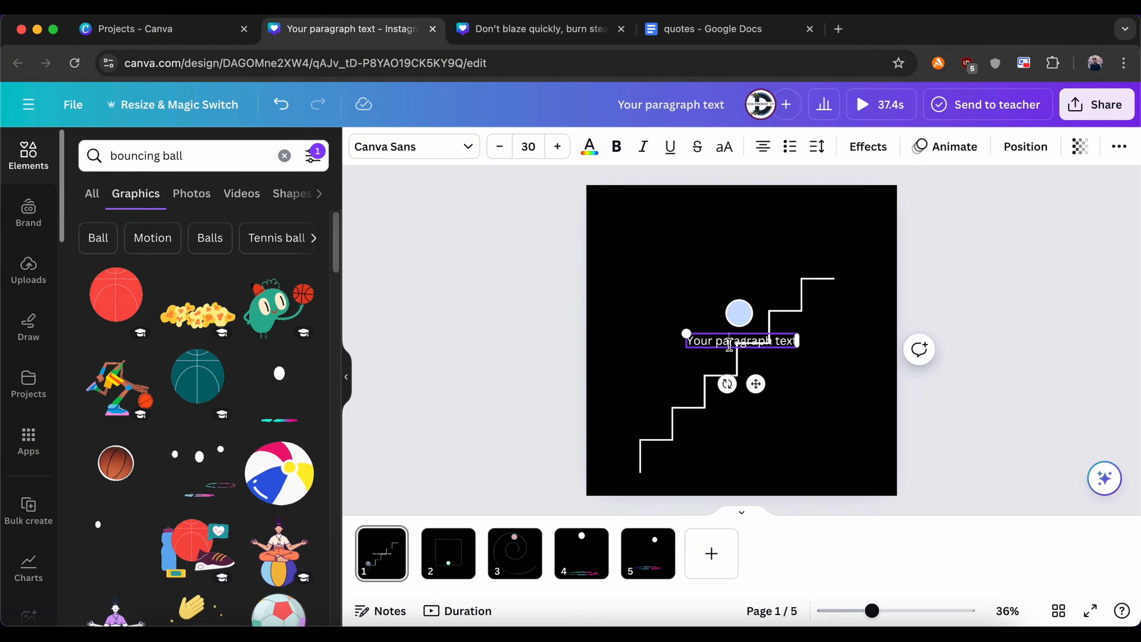
key("ctrl+v")
left_click_drag(686, 294, 678, 232)
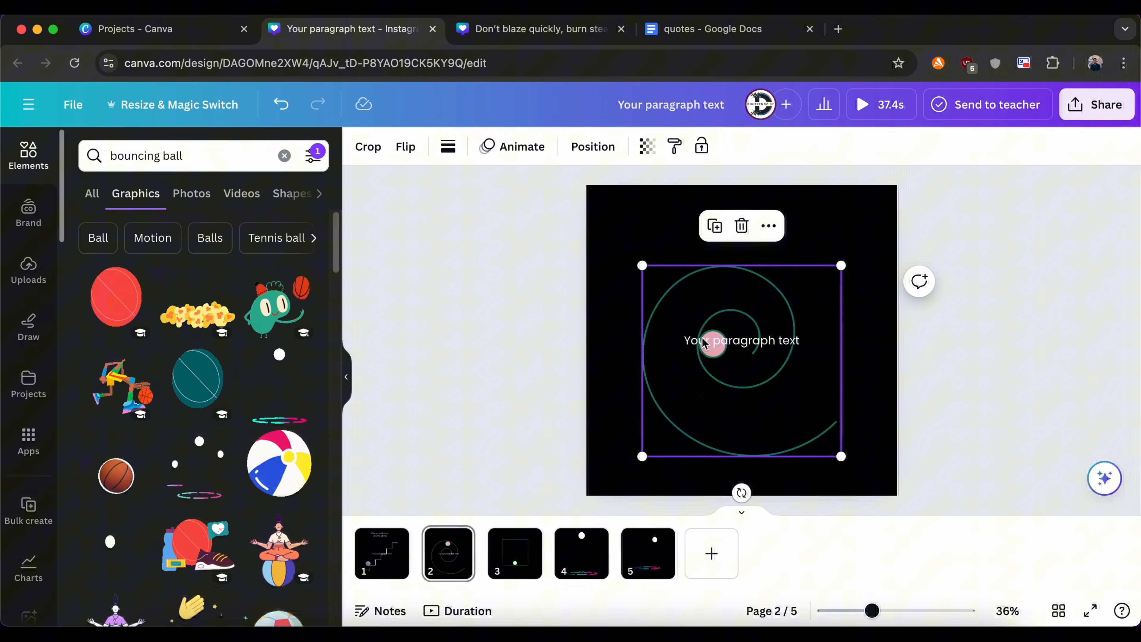
Step: Enter "You need to get out of your Comfort zone" as the text above the spiral on page 2
type("You")
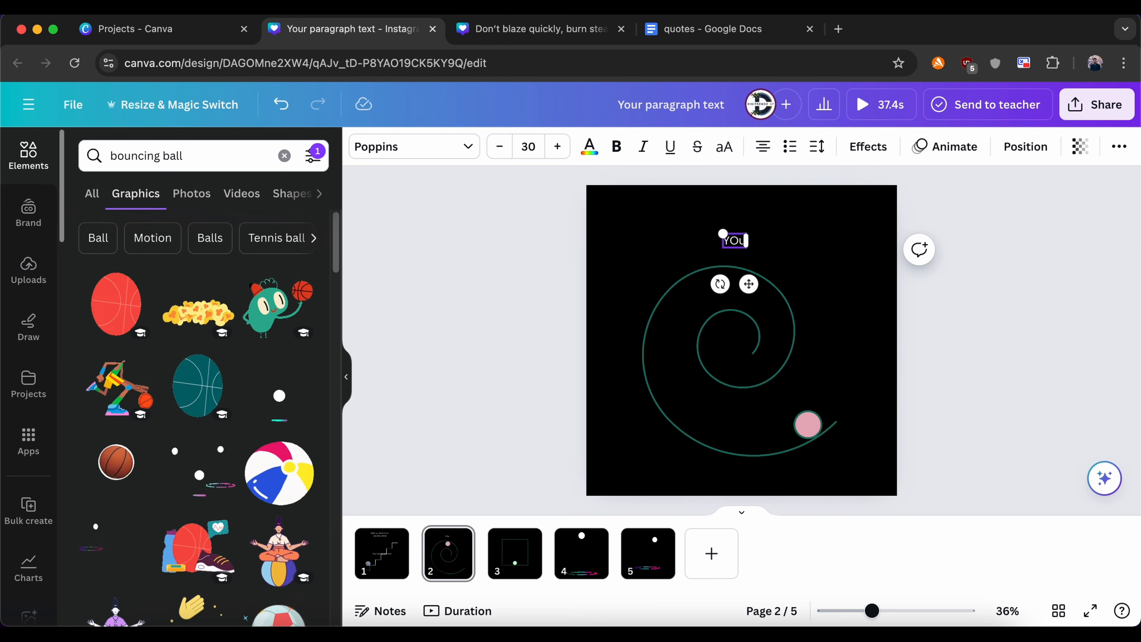
type(" need to get out of your Comfort zone")
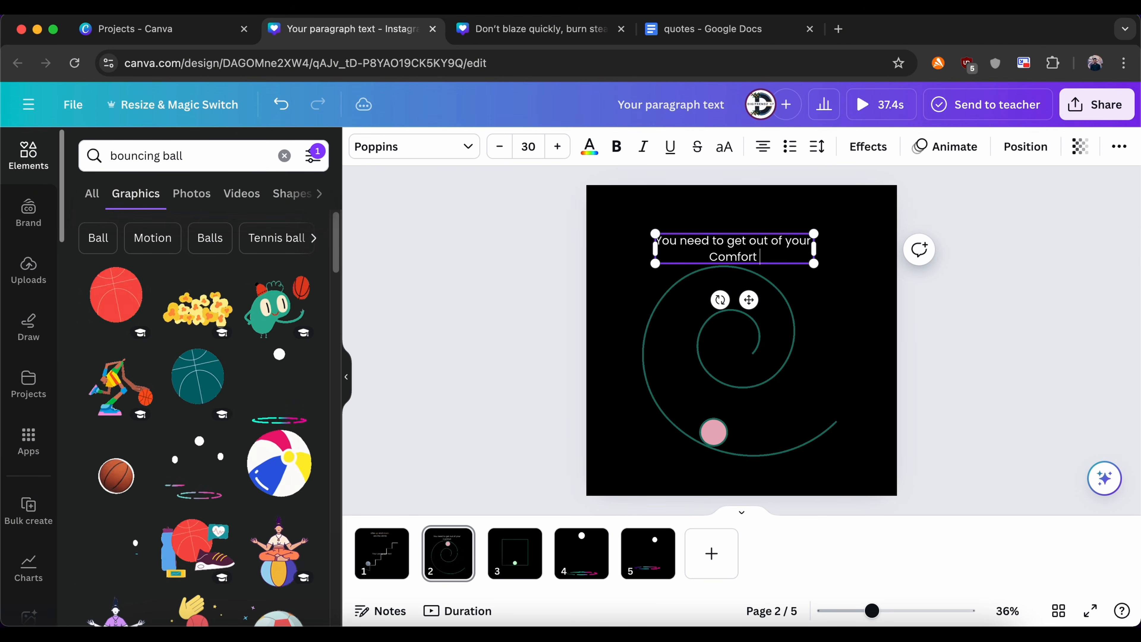
key("shift+Home")
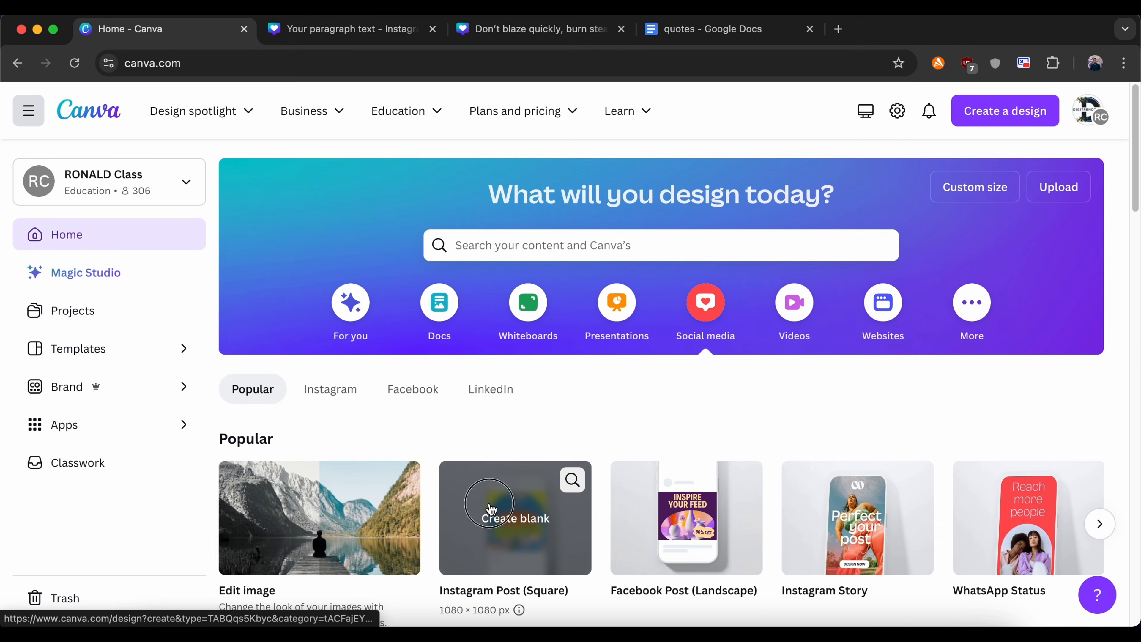
Step: Create a blank square Instagram Post and search its graphics for "stick person"
left_click(491, 508)
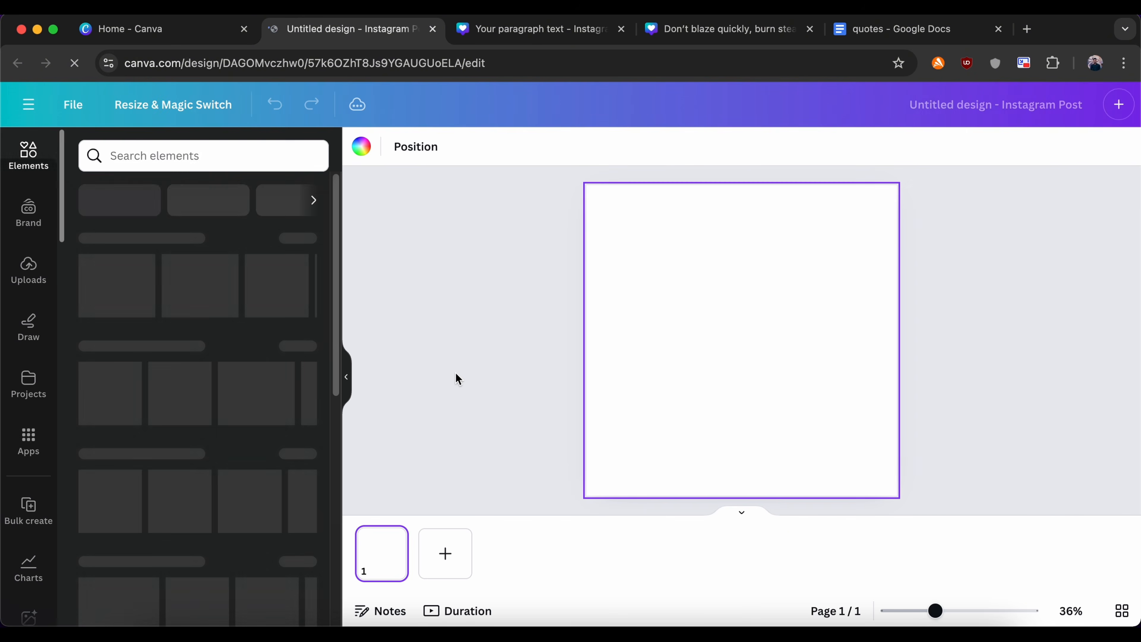
left_click(247, 152)
type("stick person")
key("Return")
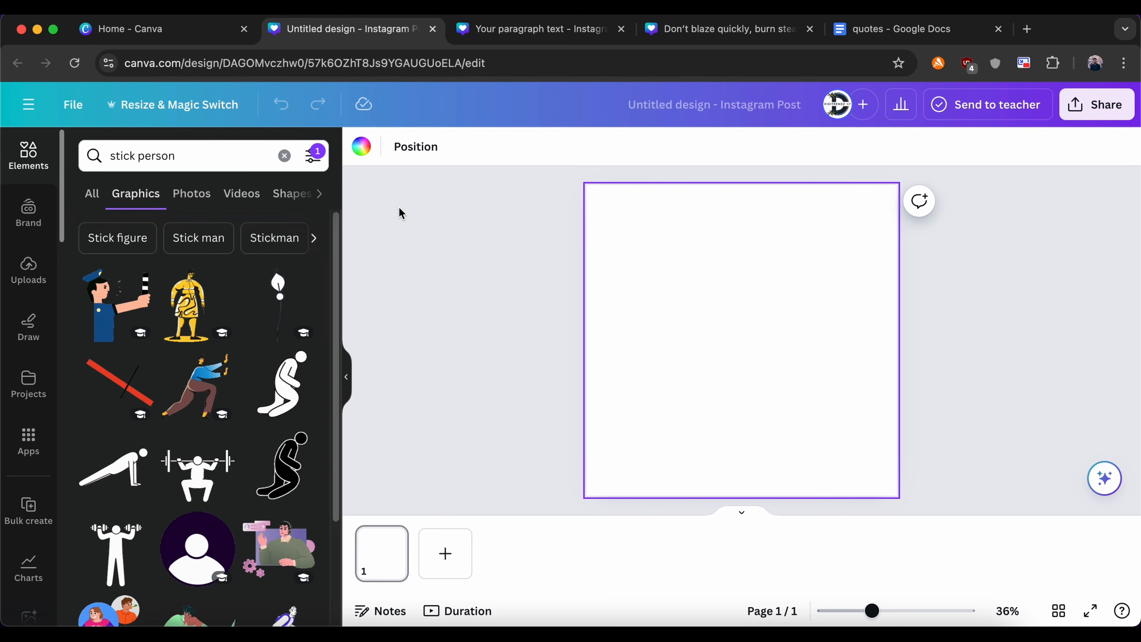
Step: Set the new post's page background to black
left_click(362, 147)
left_click(131, 407)
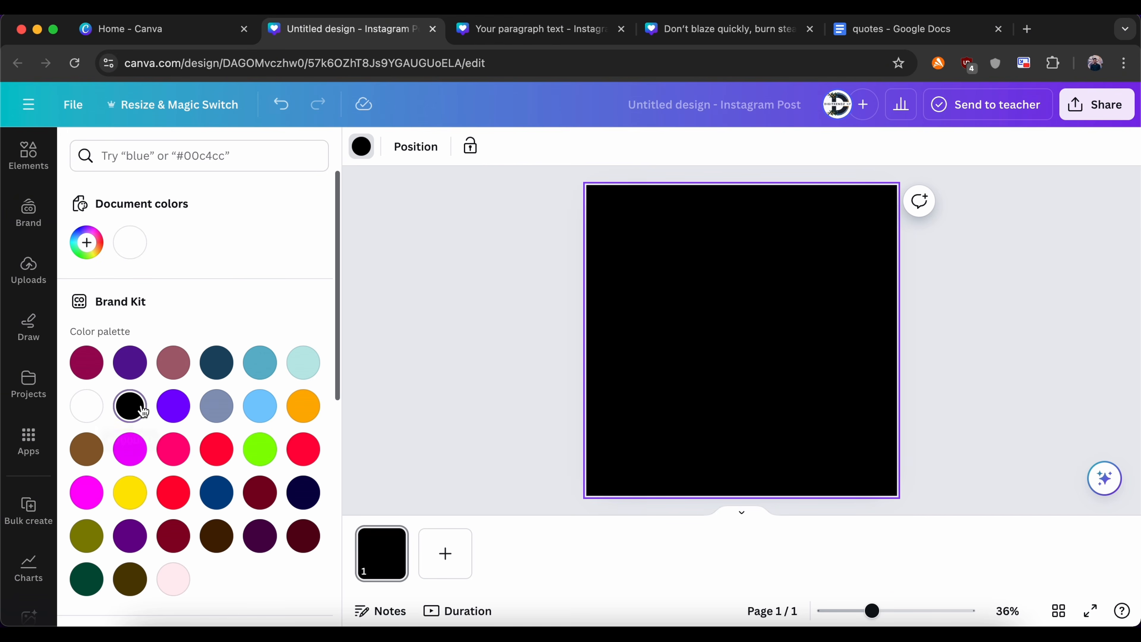
Step: Search the elements for "stick person" and limit the results to animated graphics
left_click(28, 155)
type("stick")
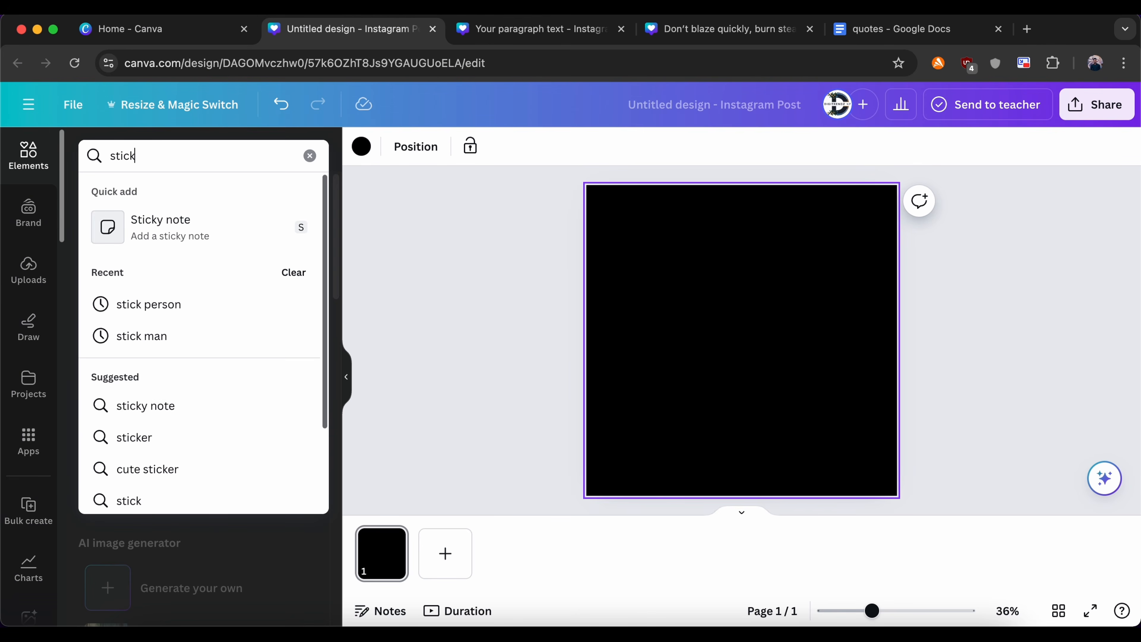
type(" person")
key("Return")
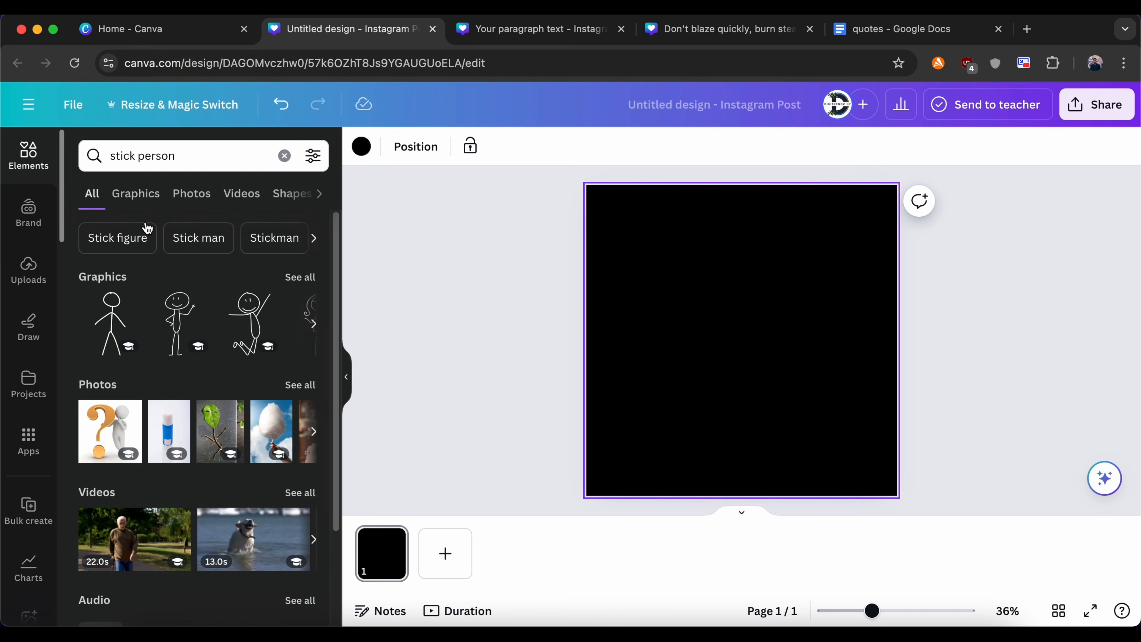
left_click(135, 194)
left_click(307, 152)
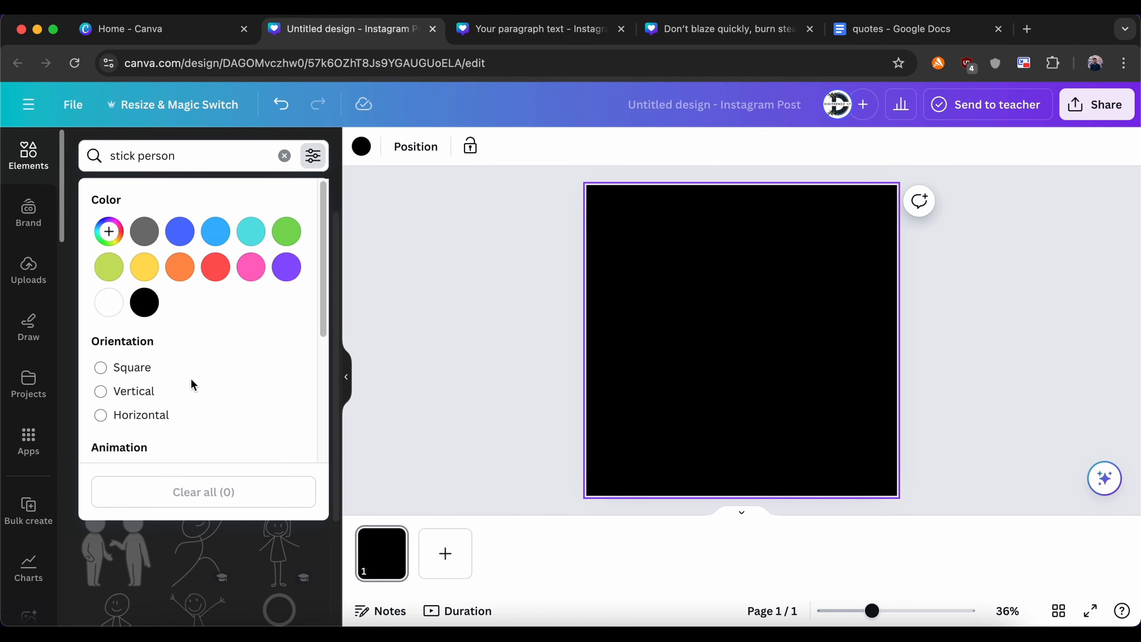
scroll(148, 384, "down", 5)
left_click(185, 560)
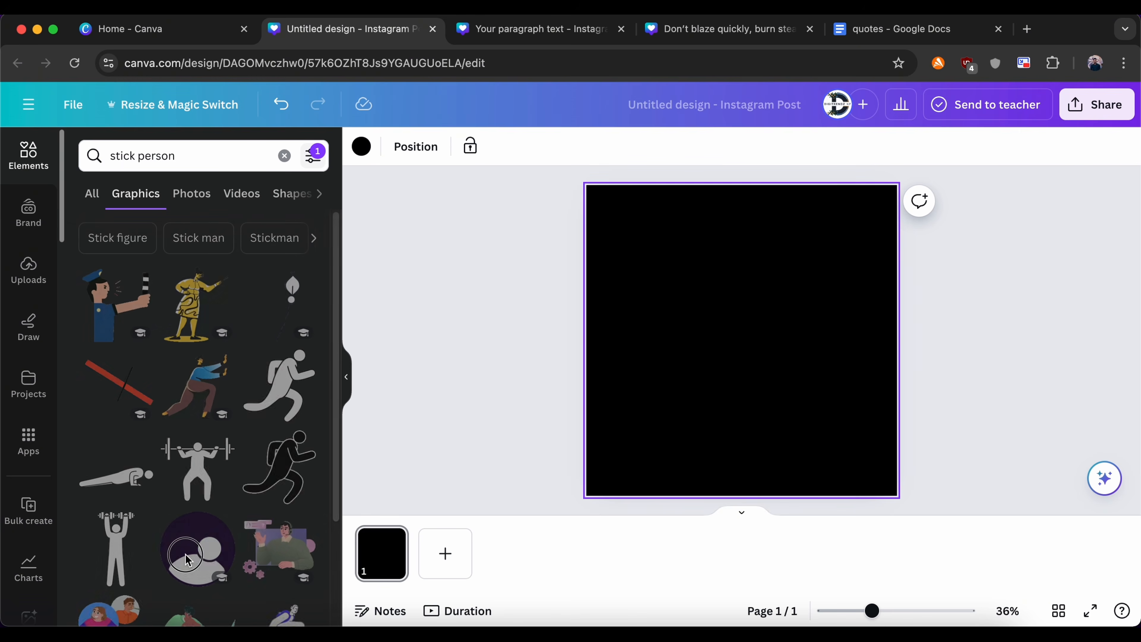
Step: Add the white running figure to page 1, shrink it to about a third of the page width and place it at the left edge
left_click(293, 379)
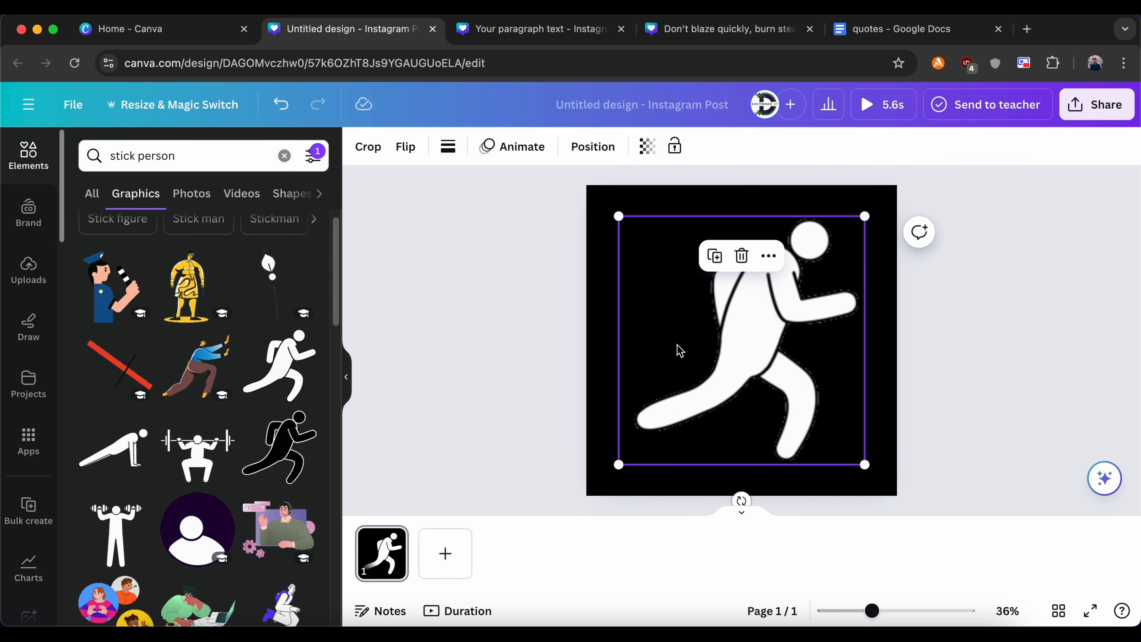
left_click_drag(862, 221, 742, 340)
left_click(703, 443)
left_click_drag(703, 442, 714, 432)
left_click_drag(628, 328, 657, 350)
Step: Add a second page and place the white push-up figure on it, shrunk to under half the page width and centred below the middle
left_click(445, 553)
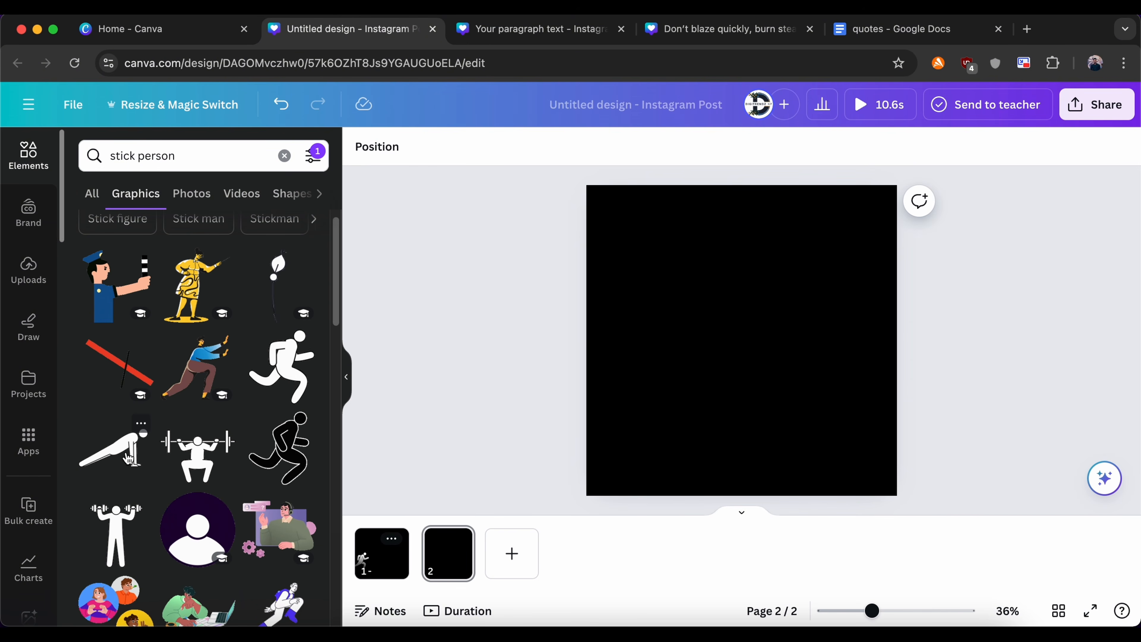
left_click(125, 458)
left_click_drag(867, 273, 756, 327)
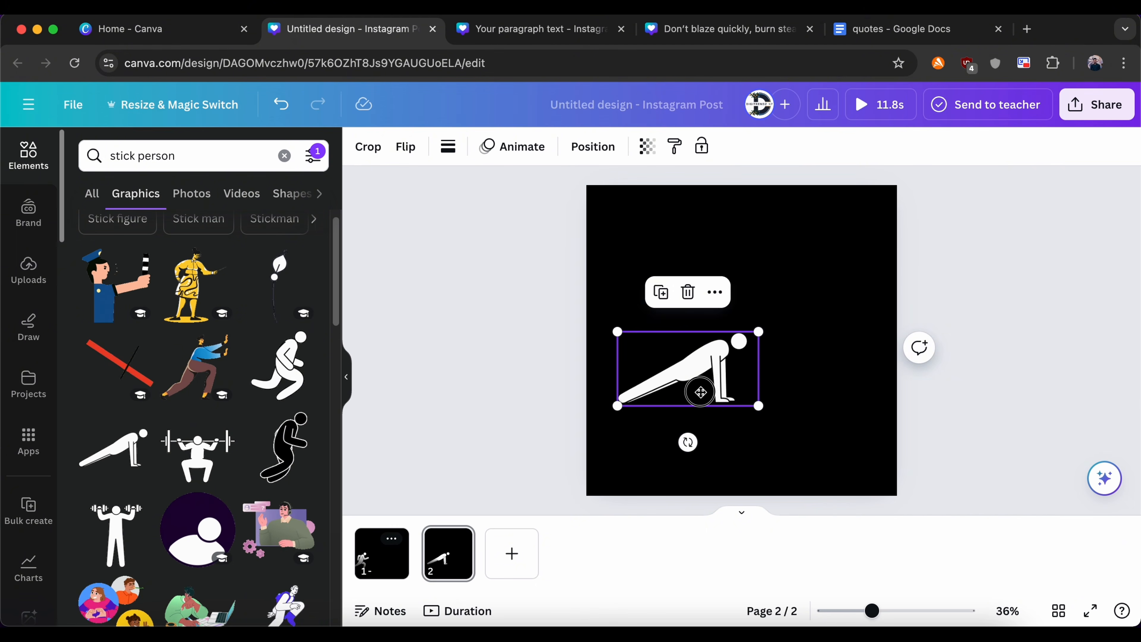
left_click_drag(698, 390, 749, 405)
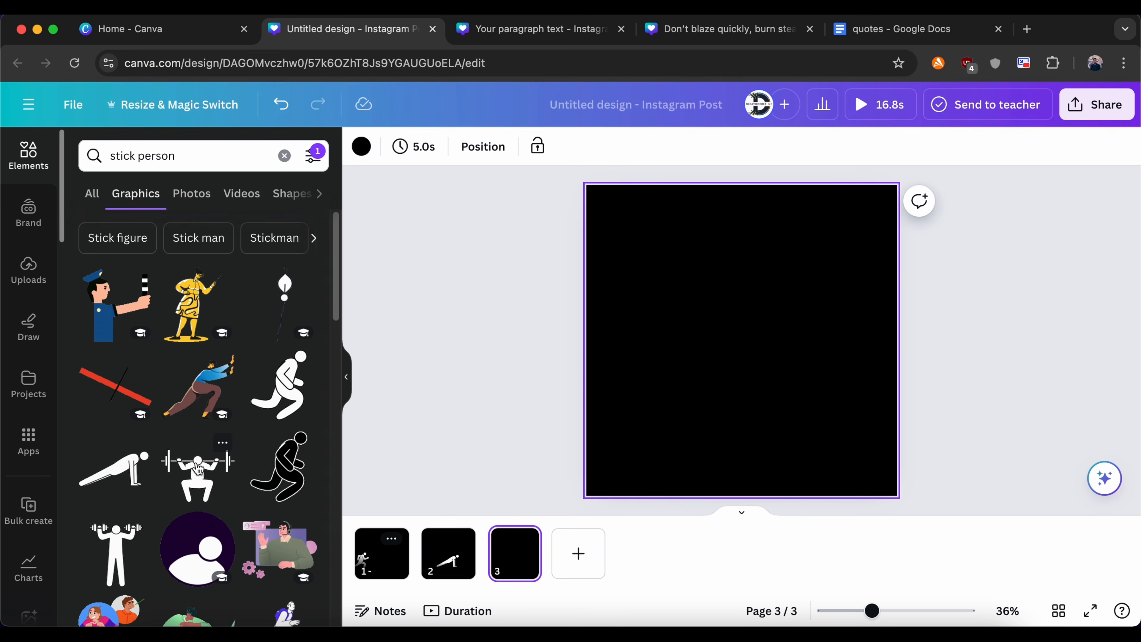
Step: Place the white barbell squat figure on page 3 and shrink it in the lower middle of the page
left_click(198, 472)
left_click_drag(614, 224, 657, 283)
left_click_drag(826, 362, 783, 372)
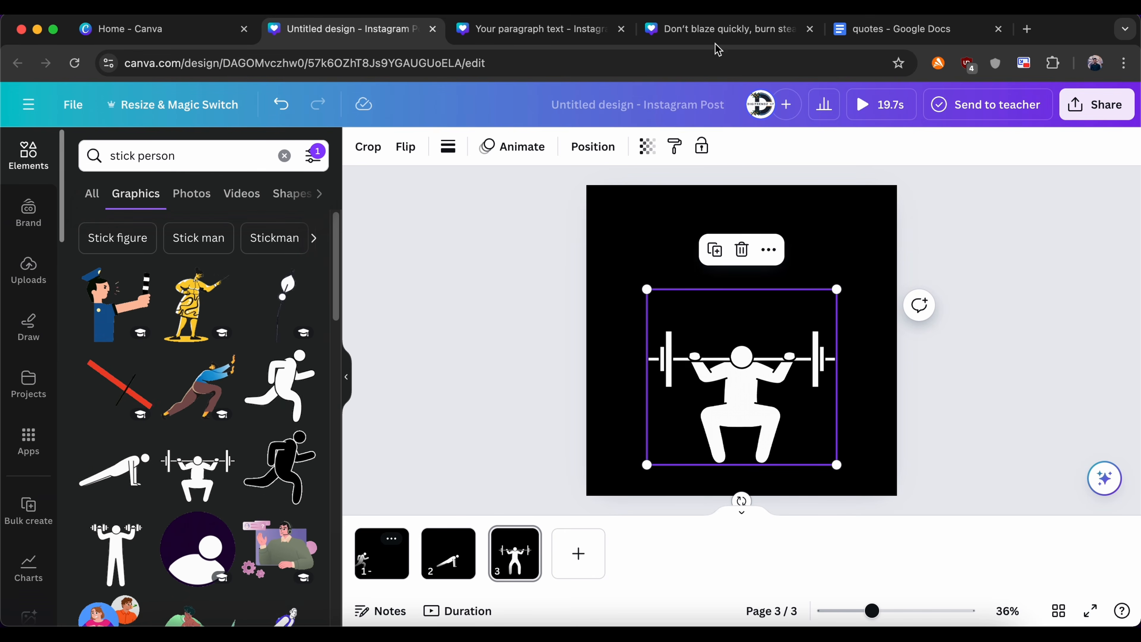
Step: Copy "The secret of your future depends upon your present habits" from the Google Docs quotes document into a two-line text box above the runner on page 1
left_click(883, 33)
left_click(548, 347)
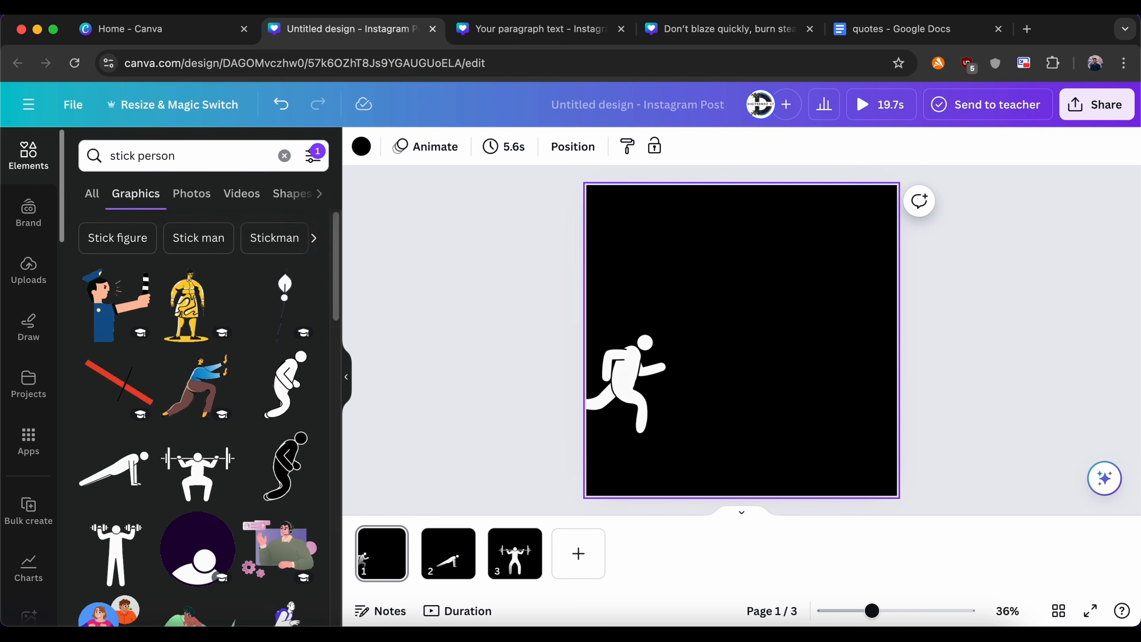
key("t")
key("super+v")
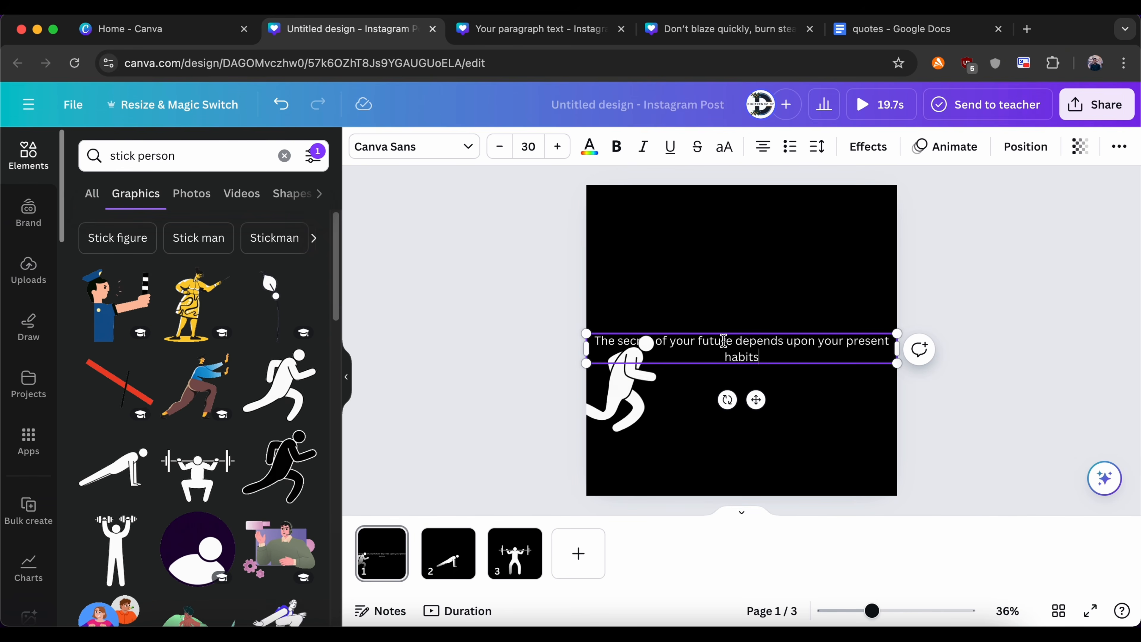
left_click_drag(721, 369, 722, 282)
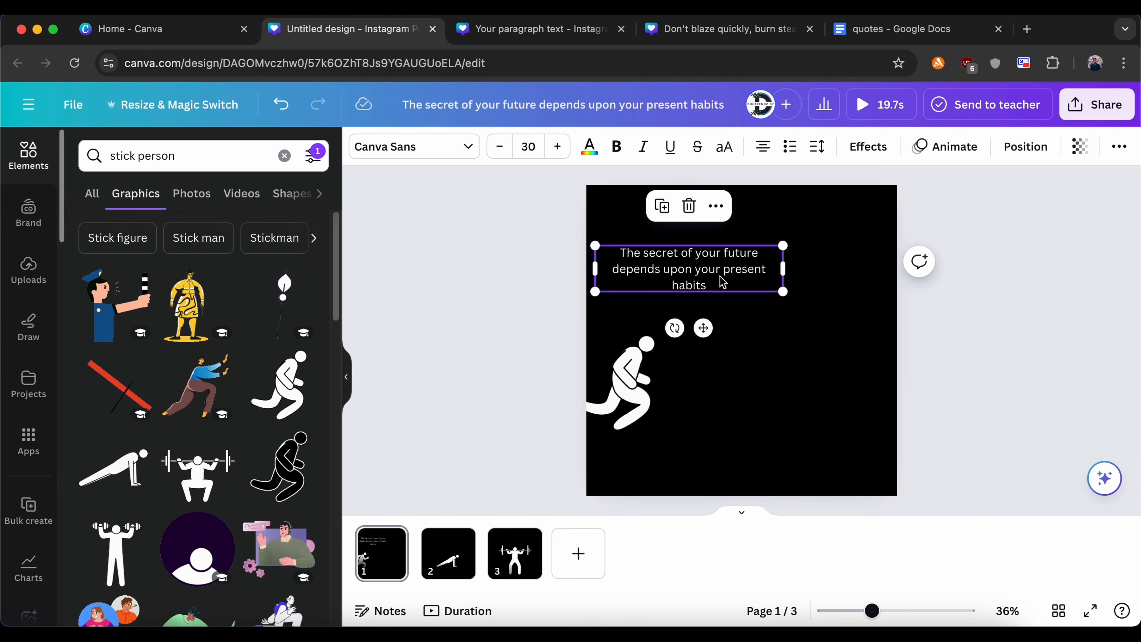
left_click_drag(787, 269, 866, 269)
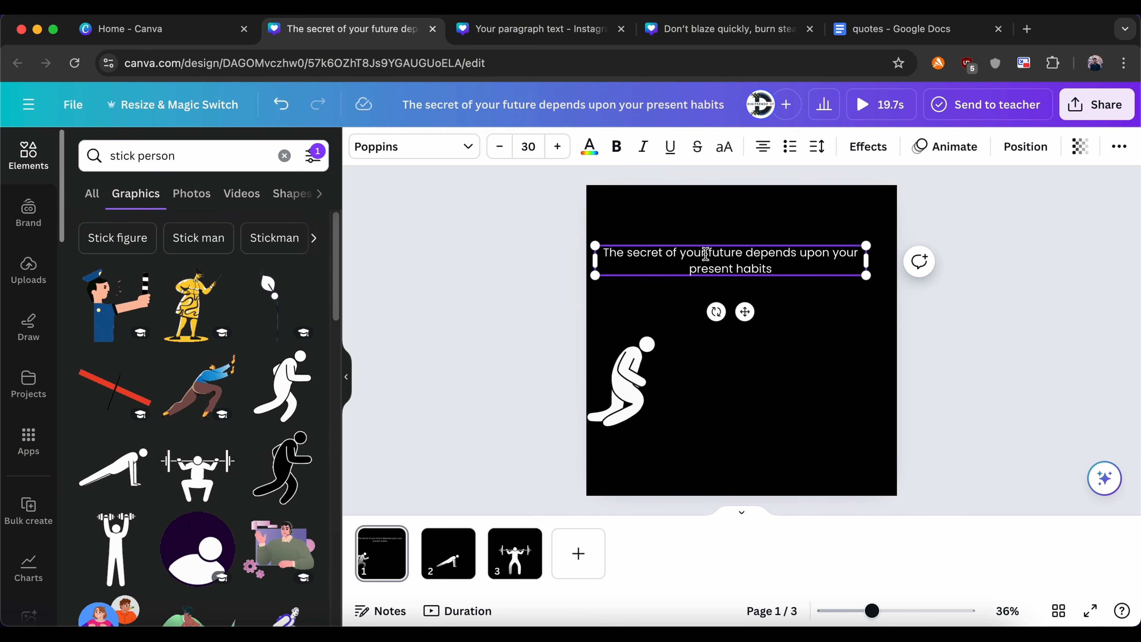
Step: Colour the words "future" and "habits" orange in the page 1 quote
left_click(591, 149)
left_click(302, 407)
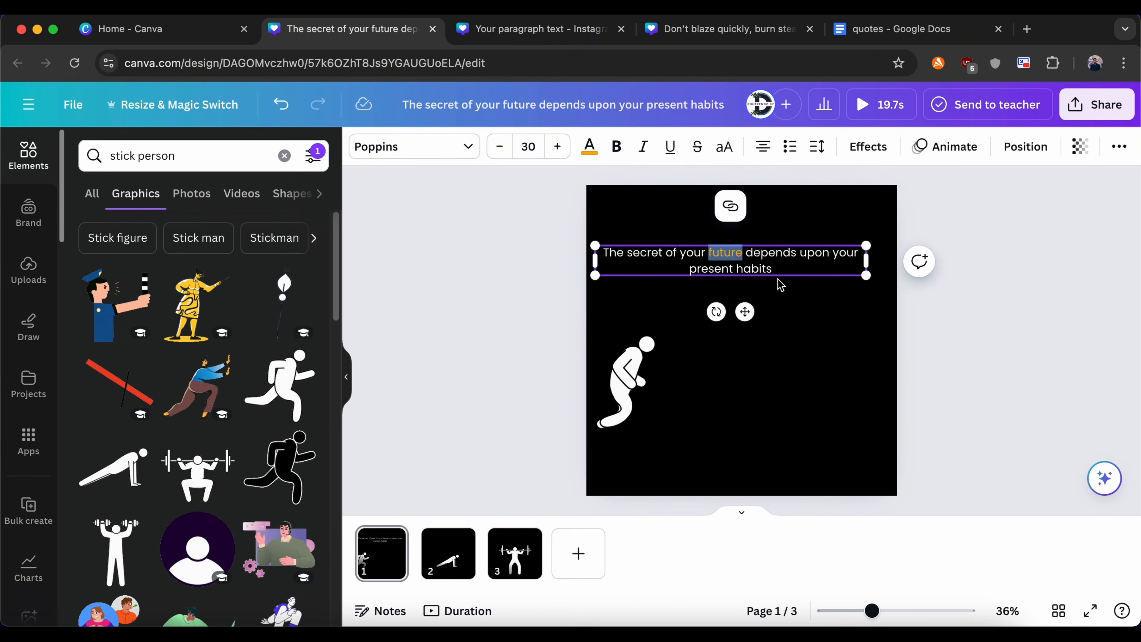
left_click(780, 287)
double_click(754, 268)
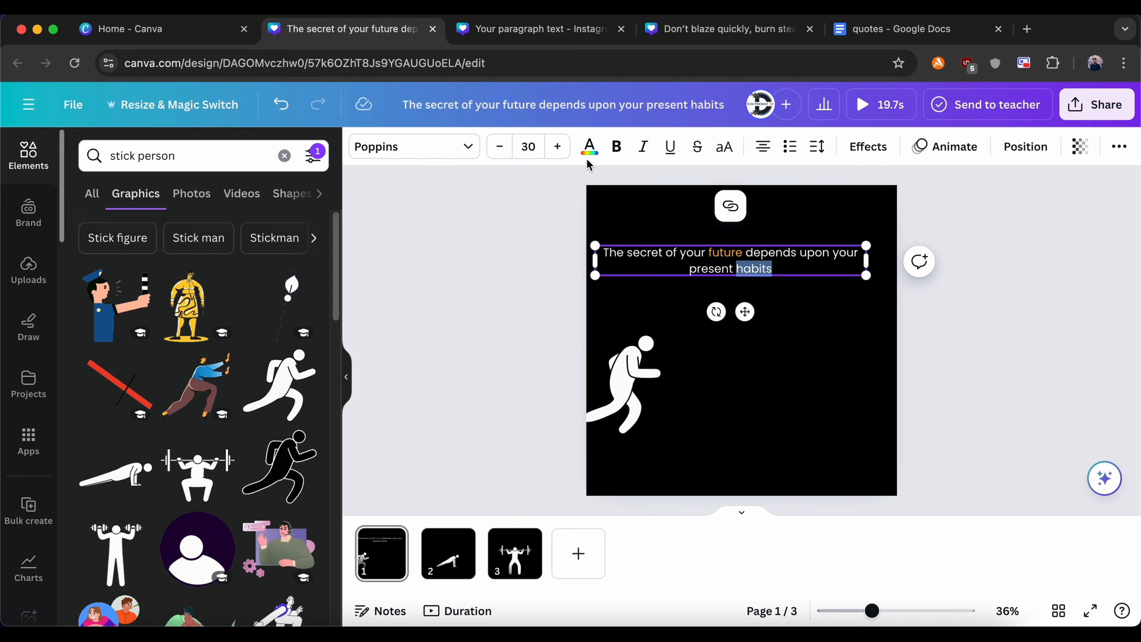
left_click(589, 146)
left_click(171, 239)
left_click(484, 327)
Step: Create a custom animation that moves the runner straight across page 1 and off its right edge, with the Steady movement style
left_click(633, 382)
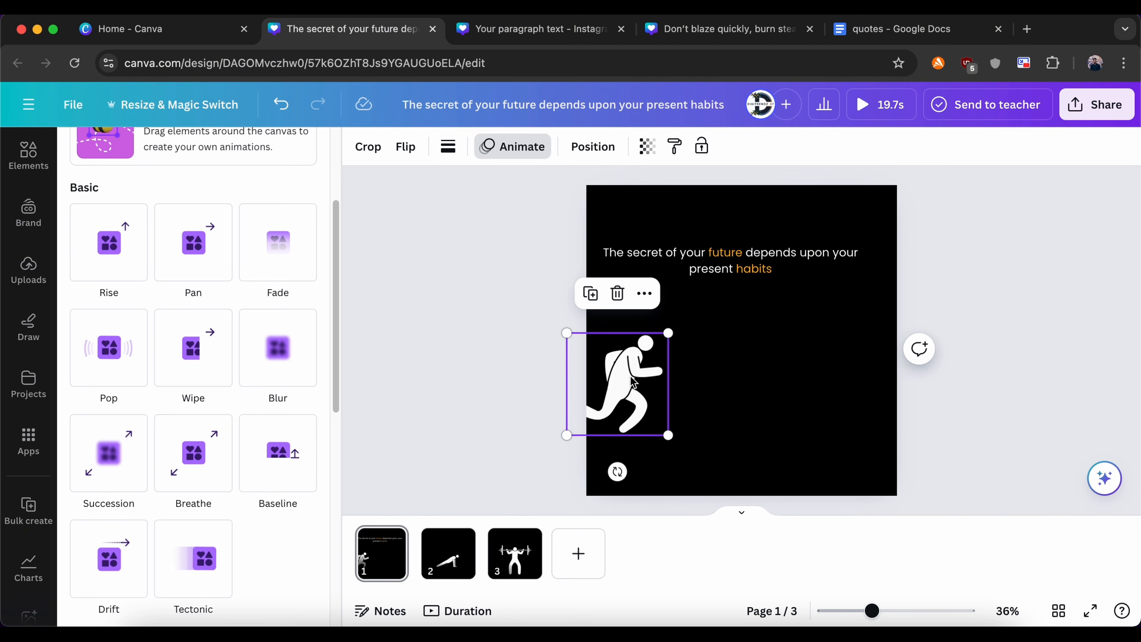
left_click(435, 345)
left_click(618, 382)
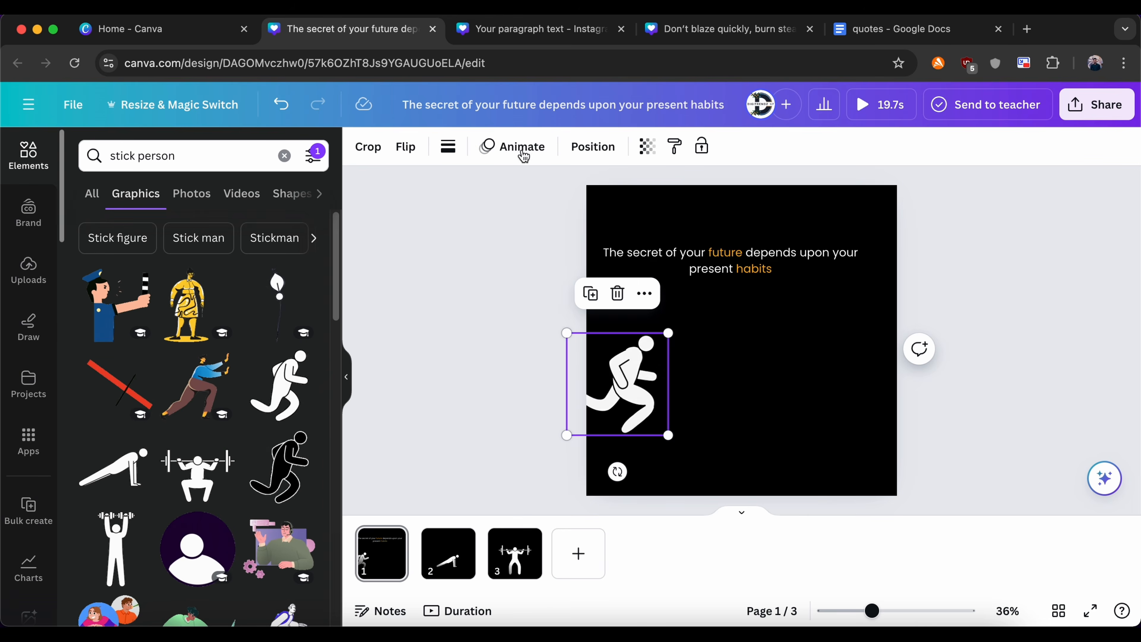
left_click(522, 151)
left_click(194, 290)
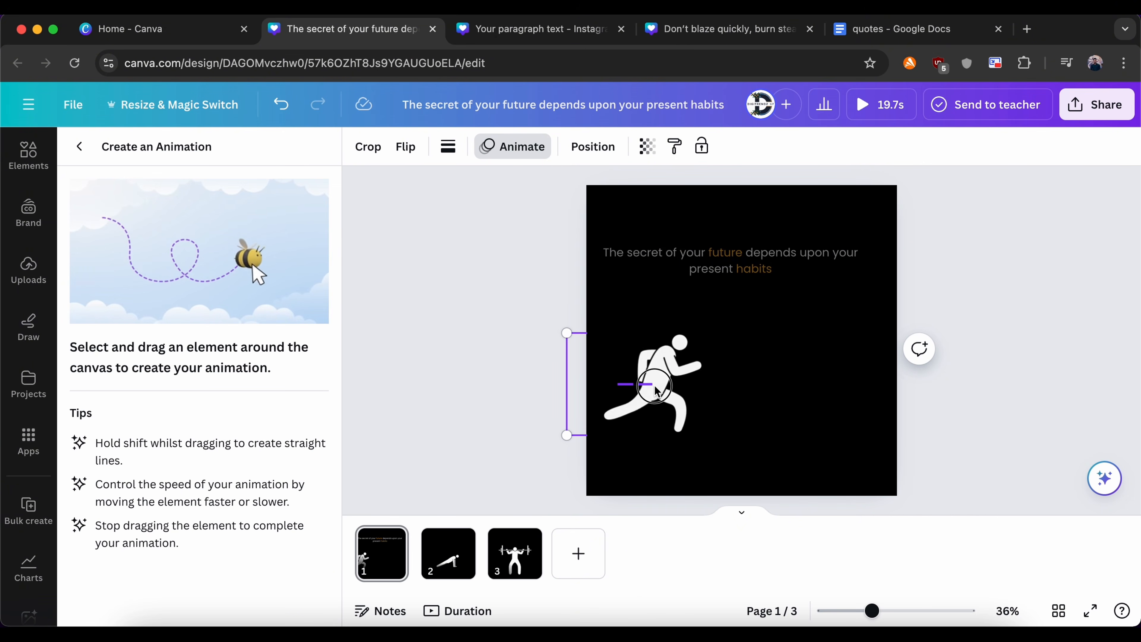
left_click_drag(717, 389, 914, 398)
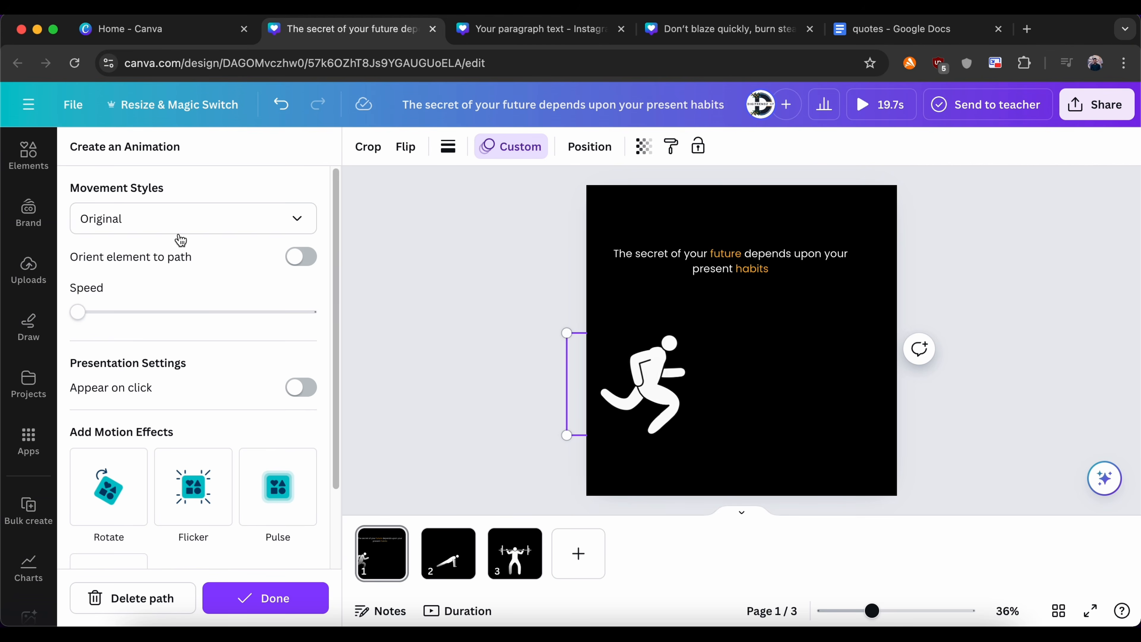
left_click(178, 225)
left_click(118, 328)
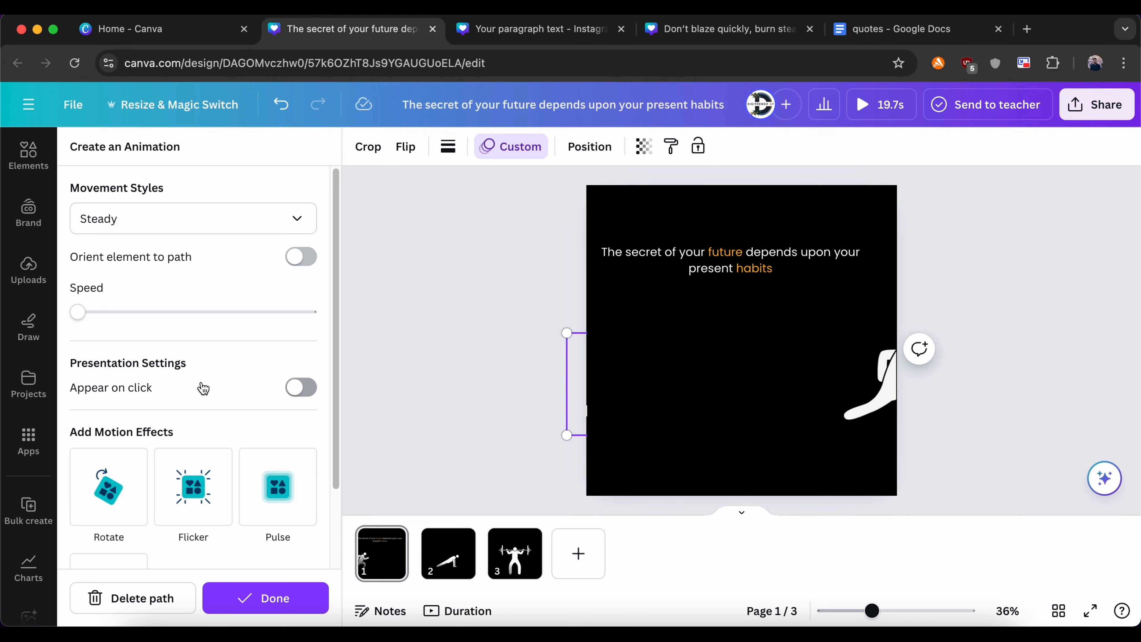
Step: Move the quote "If there is no struggle there is no success" well above the barbell figure on page 3
left_click(443, 569)
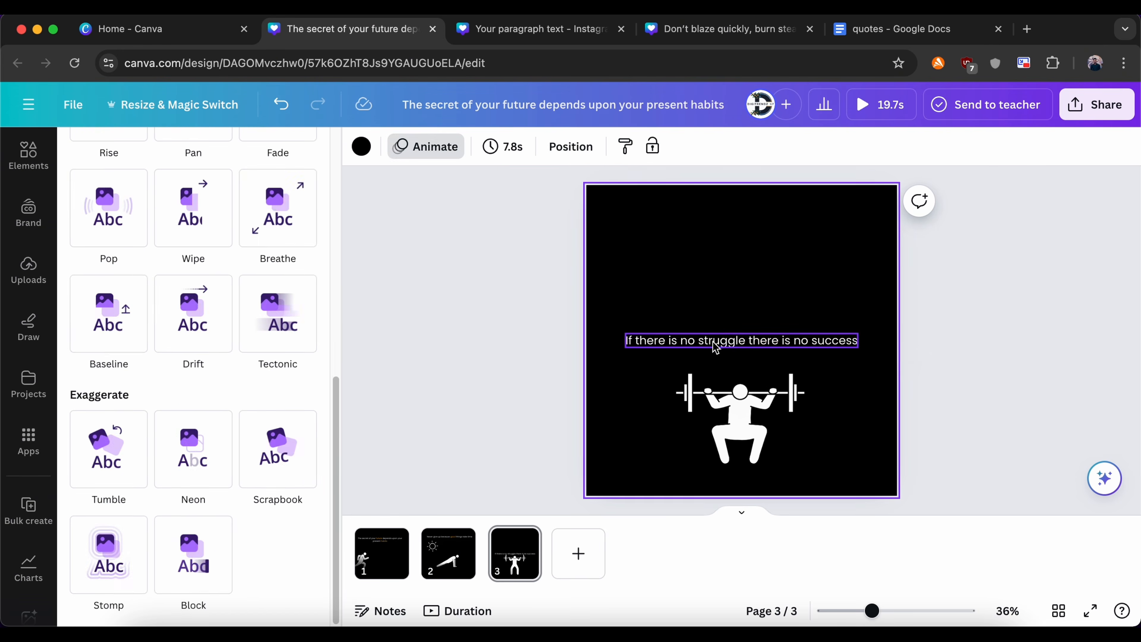
left_click_drag(714, 340, 727, 252)
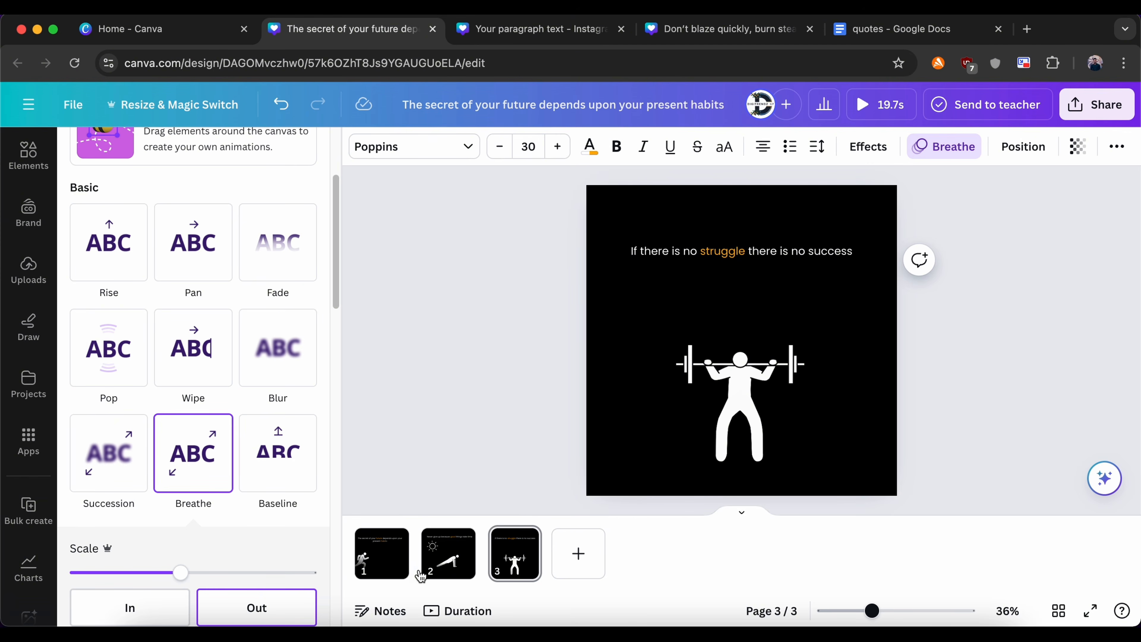
Step: Apply a Flow transition between all pages and preview the design in full screen
mouse_move(422, 573)
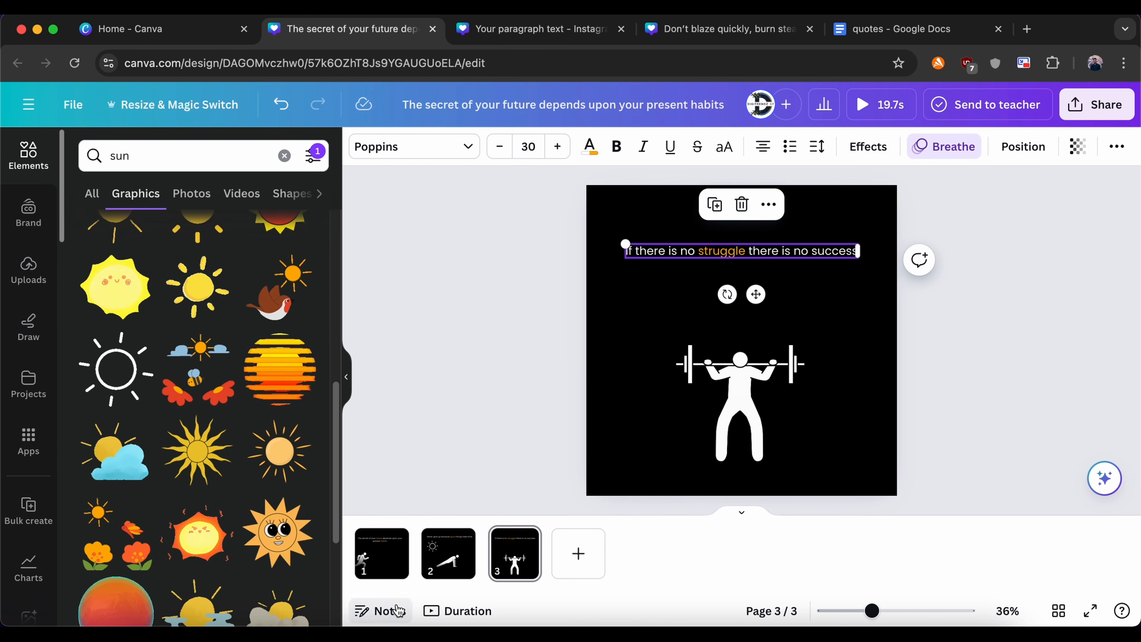
left_click(422, 571)
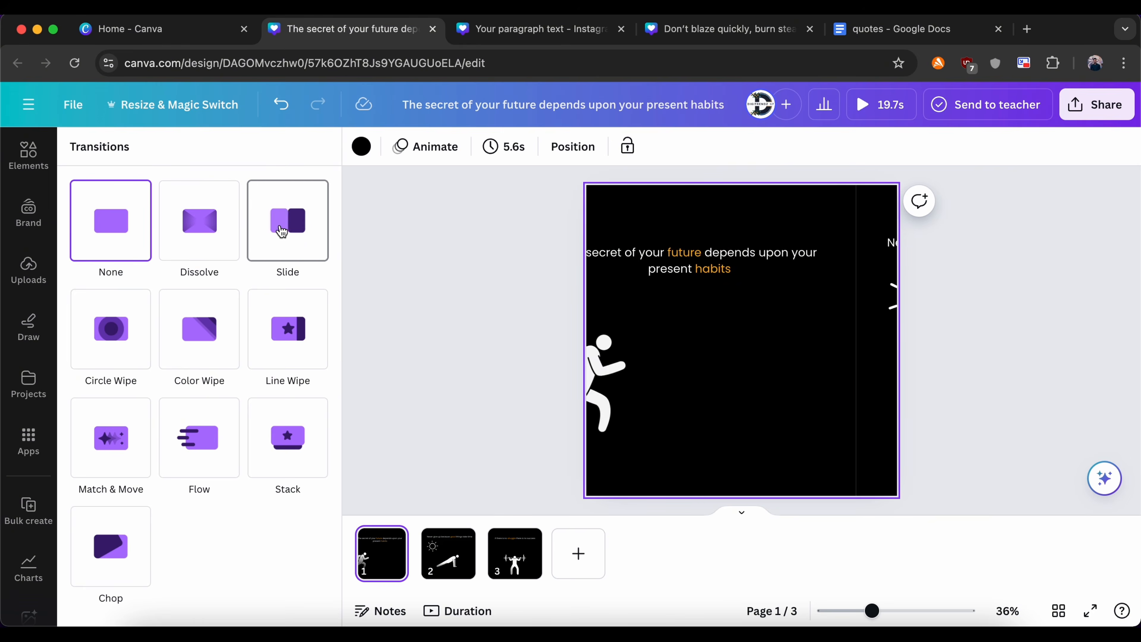
left_click(206, 462)
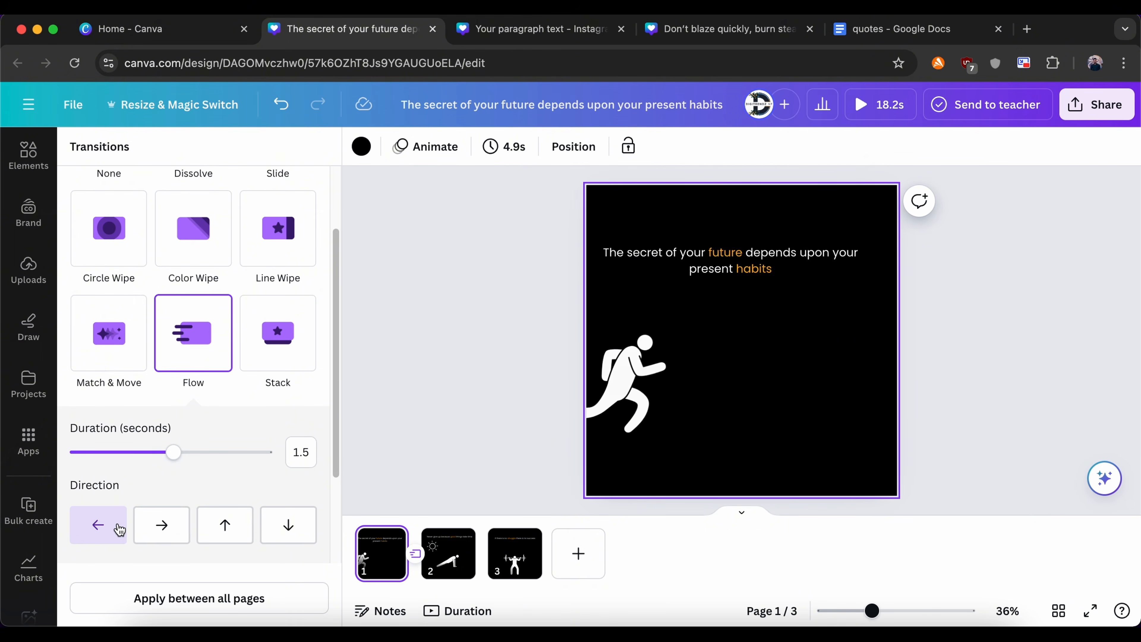
scroll(119, 529, "down", 3)
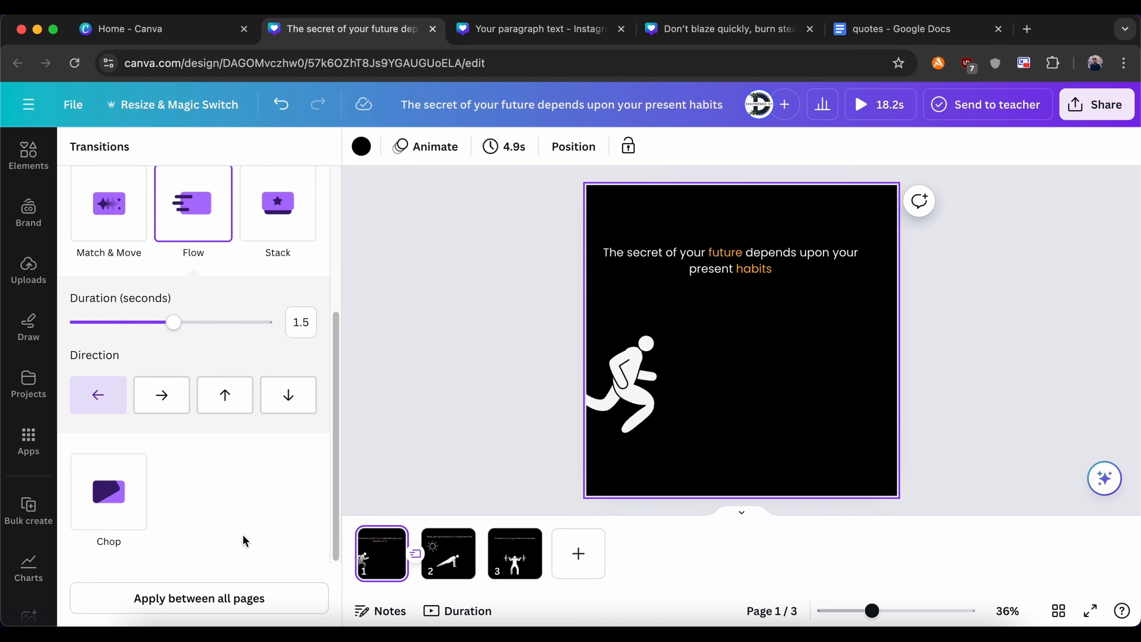
left_click(220, 598)
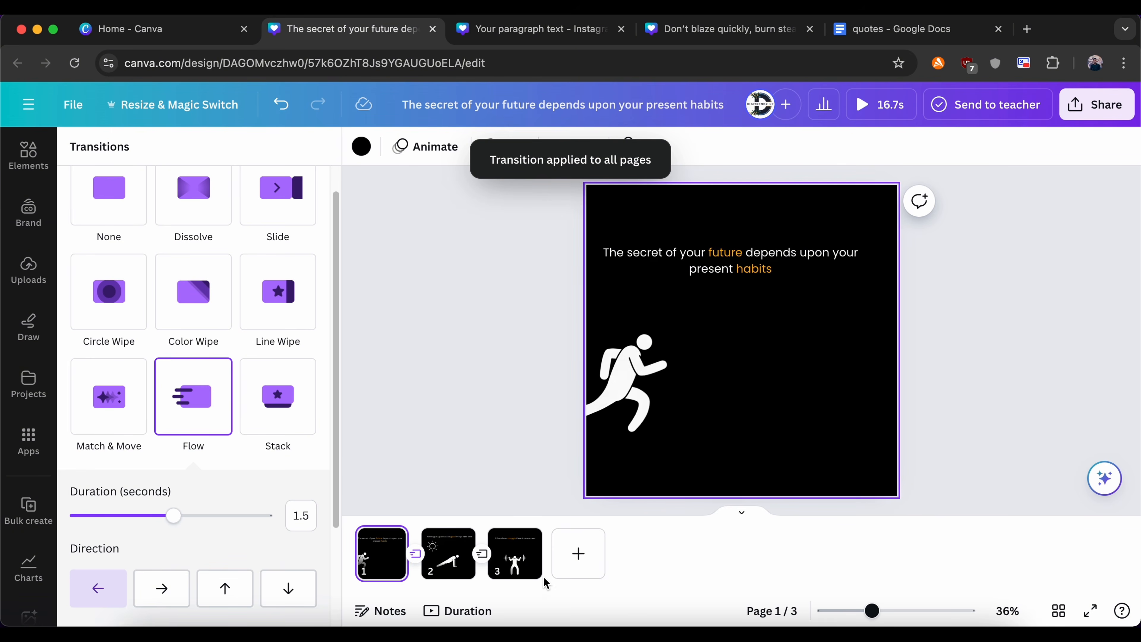
left_click(1093, 617)
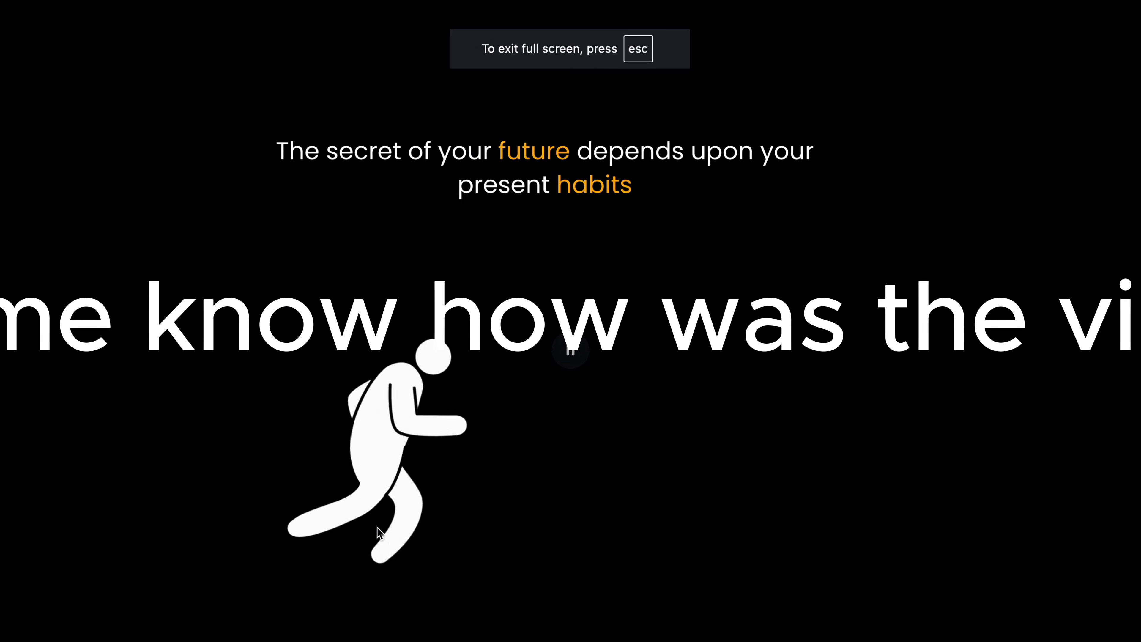